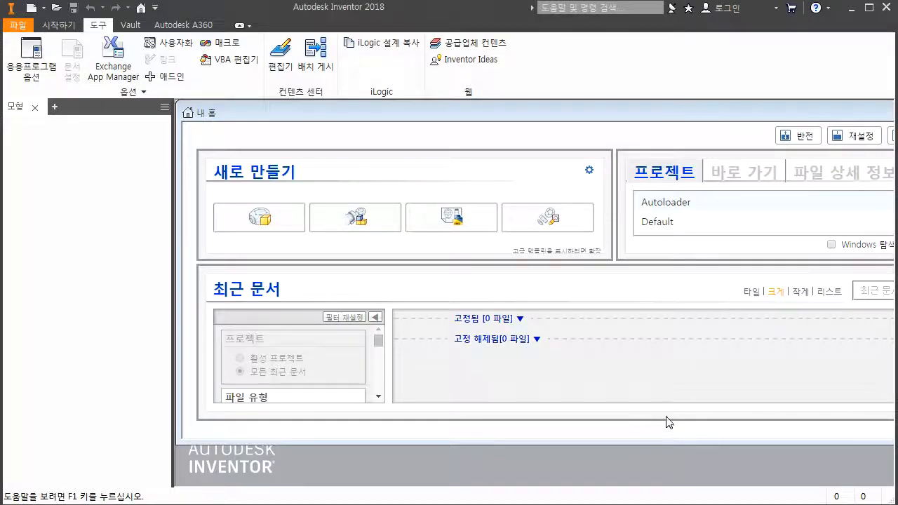
Step: Create a new part file from the Standard.ipt template
{"action": "left_click", "coordinate": [31, 8]}
{"action": "left_click", "coordinate": [470, 121]}
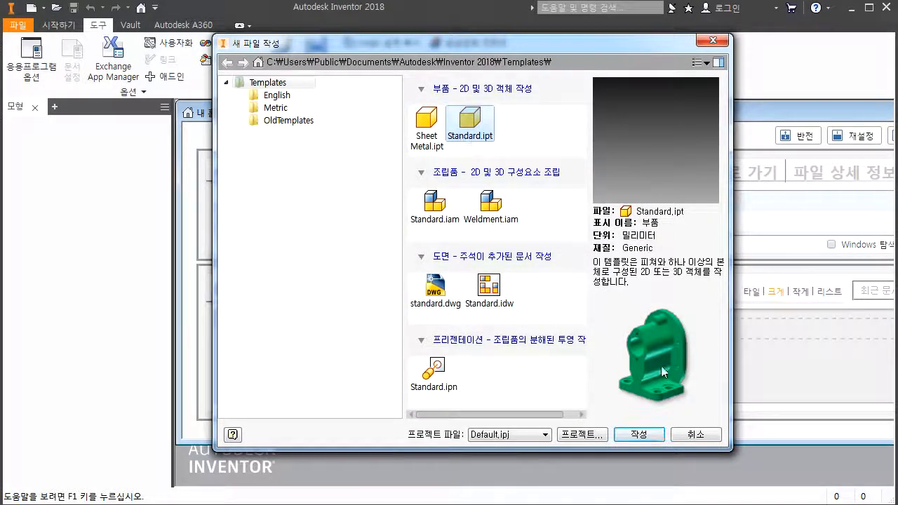
{"action": "left_click", "coordinate": [650, 434]}
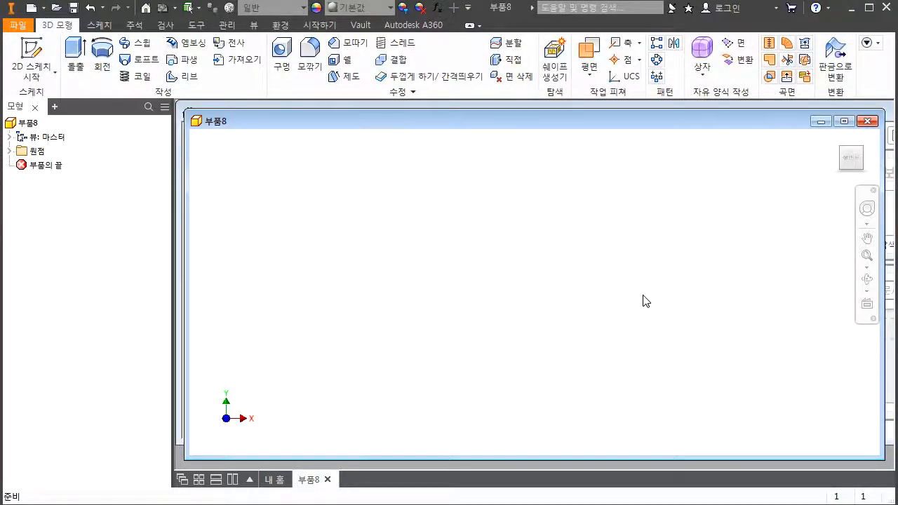
{"action": "key", "text": "ctrl+2"}
{"action": "mouse_move", "coordinate": [214, 136]}
{"action": "left_mouse_down"}
{"action": "mouse_move", "coordinate": [233, 112]}
{"action": "mouse_move", "coordinate": [203, 136]}
{"action": "left_mouse_up"}
{"action": "key", "text": "Escape"}
Step: Start a 2D sketch on the XY origin plane
{"action": "left_click", "coordinate": [40, 77]}
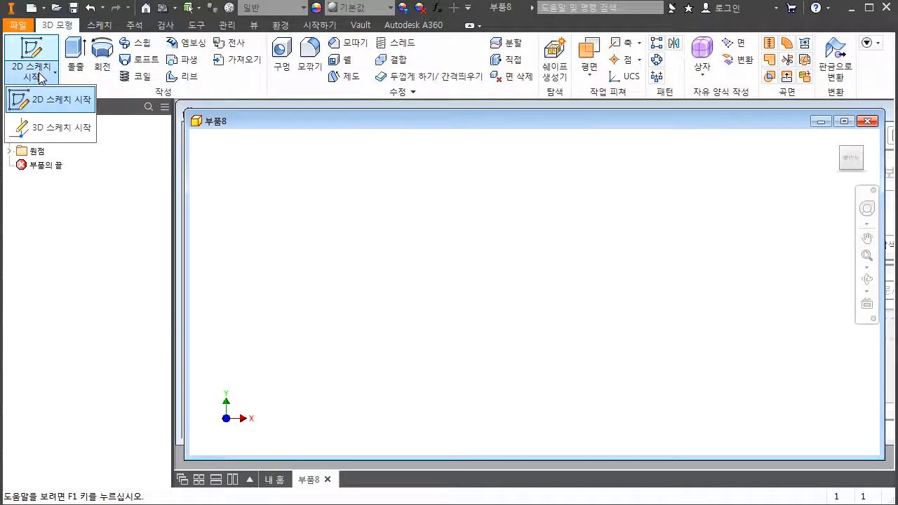
{"action": "left_click", "coordinate": [78, 106]}
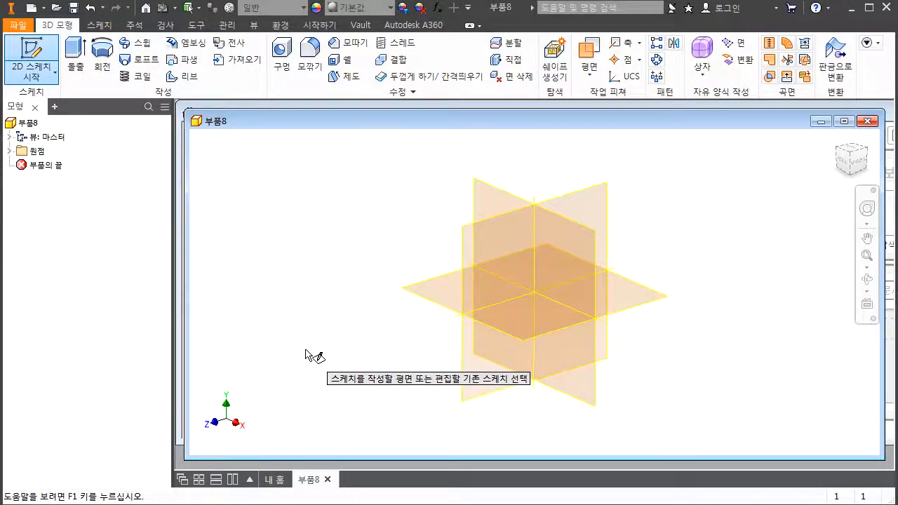
{"action": "left_click", "coordinate": [499, 208]}
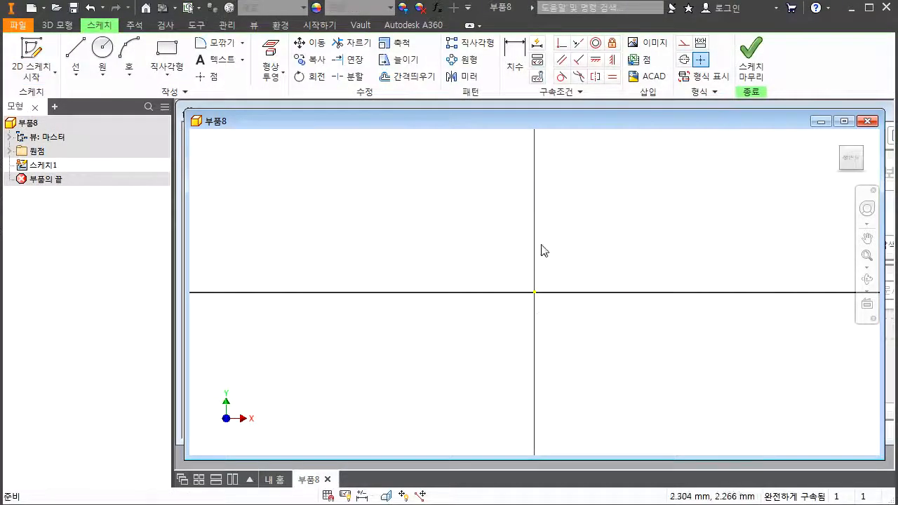
{"action": "key", "text": "ctrl+2"}
{"action": "left_click_drag", "start_coordinate": [439, 181], "coordinate": [284, 315]}
{"action": "left_click_drag", "start_coordinate": [492, 263], "coordinate": [389, 346]}
{"action": "left_click_drag", "start_coordinate": [613, 351], "coordinate": [584, 379]}
{"action": "left_click_drag", "start_coordinate": [781, 307], "coordinate": [754, 361]}
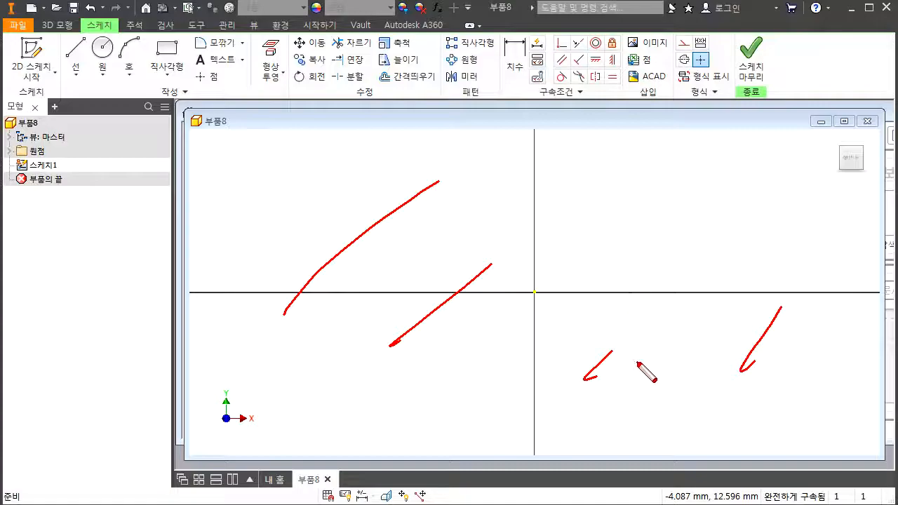
{"action": "key", "text": "Escape"}
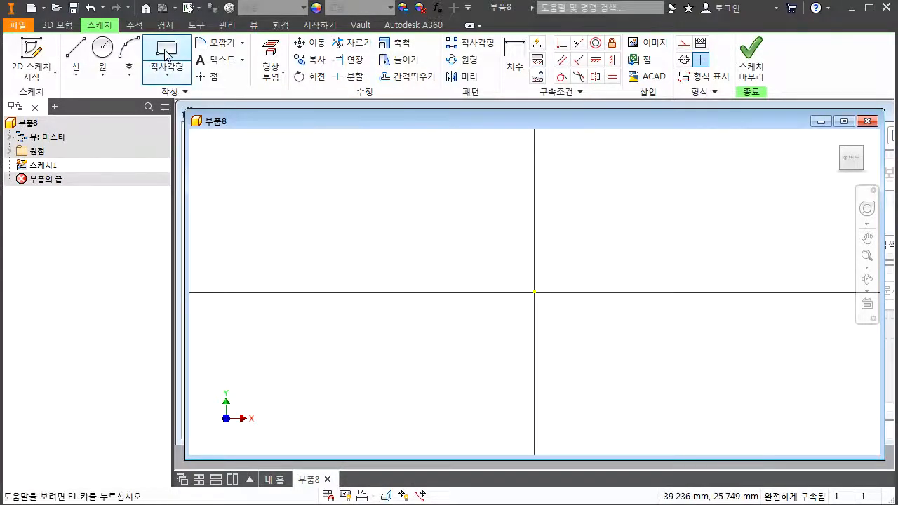
{"action": "key", "text": "ctrl+2"}
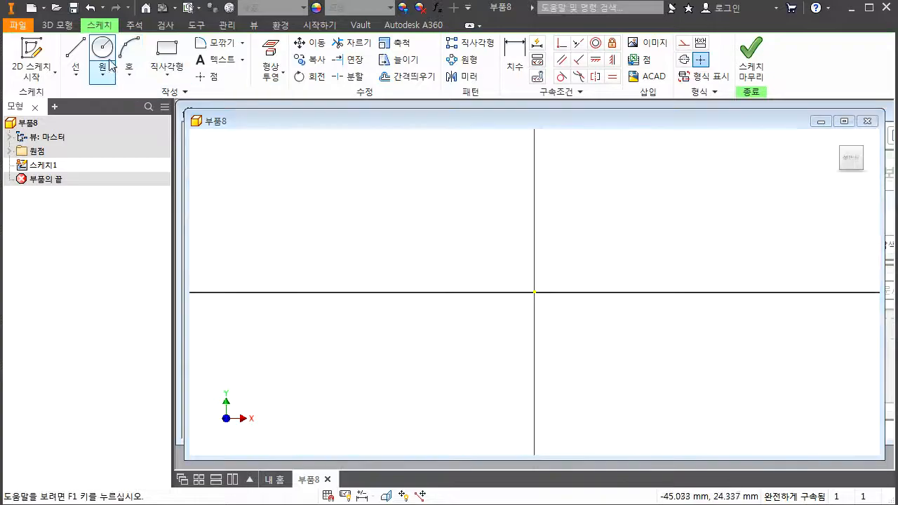
{"action": "mouse_move", "coordinate": [84, 21]}
{"action": "left_mouse_down"}
{"action": "mouse_move", "coordinate": [116, 31]}
{"action": "mouse_move", "coordinate": [60, 46]}
{"action": "mouse_move", "coordinate": [60, 85]}
{"action": "mouse_move", "coordinate": [227, 94]}
{"action": "mouse_move", "coordinate": [174, 35]}
{"action": "mouse_move", "coordinate": [66, 35]}
{"action": "left_mouse_up"}
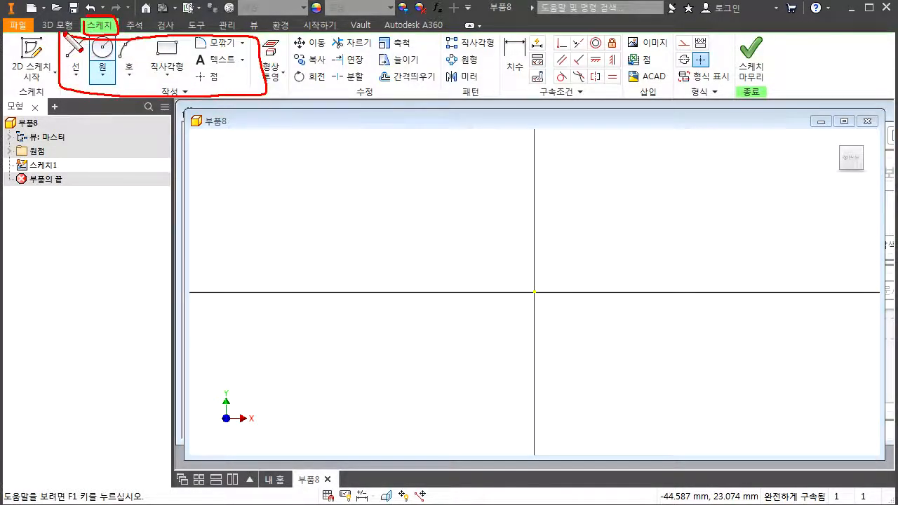
{"action": "key", "text": "Escape"}
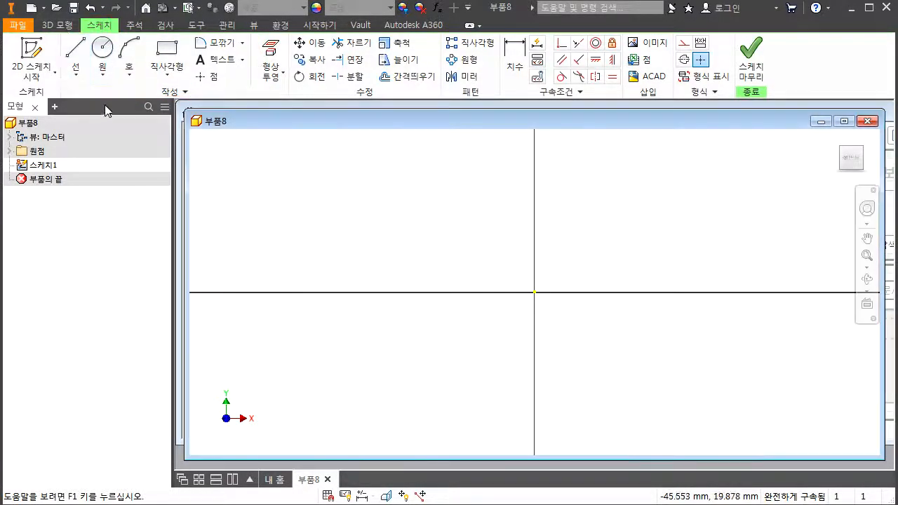
Step: Sketch a two-point rectangle starting at the origin and extending up and to the right
{"action": "left_click", "coordinate": [169, 59]}
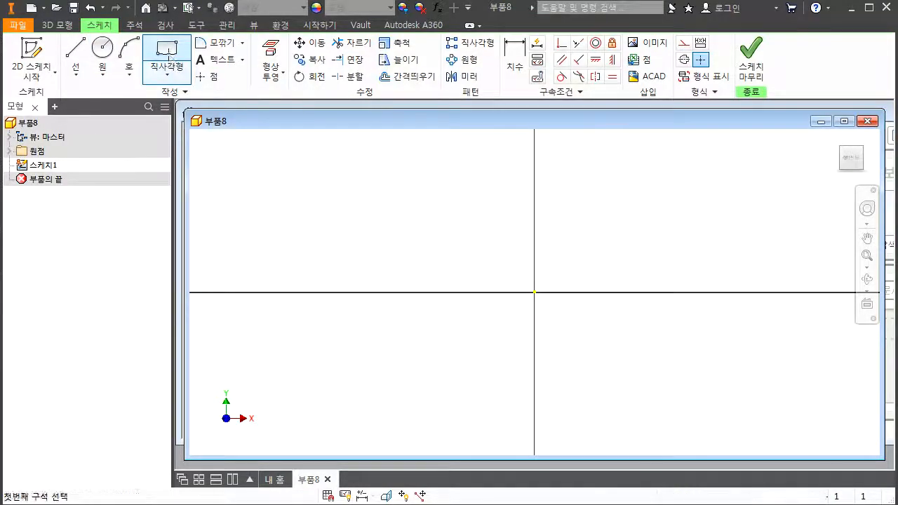
{"action": "left_click", "coordinate": [534, 291]}
{"action": "left_click", "coordinate": [664, 211]}
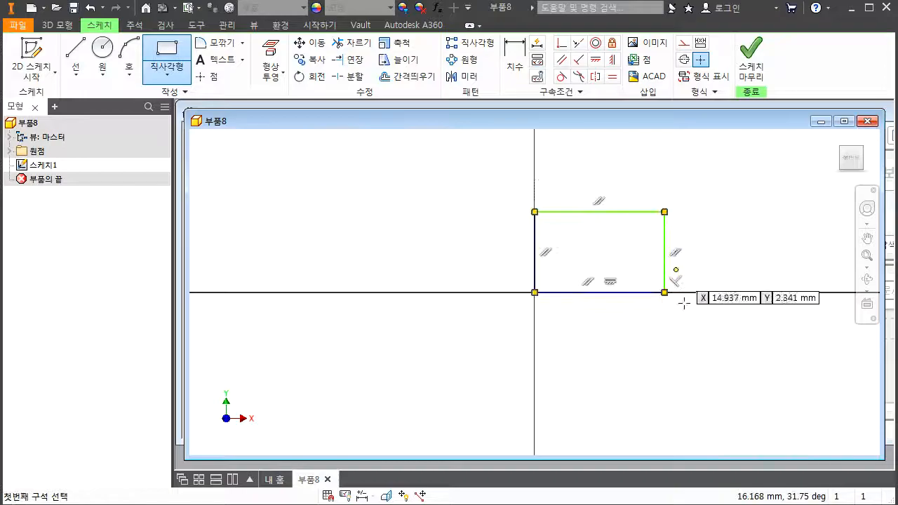
{"action": "key", "text": "Escape"}
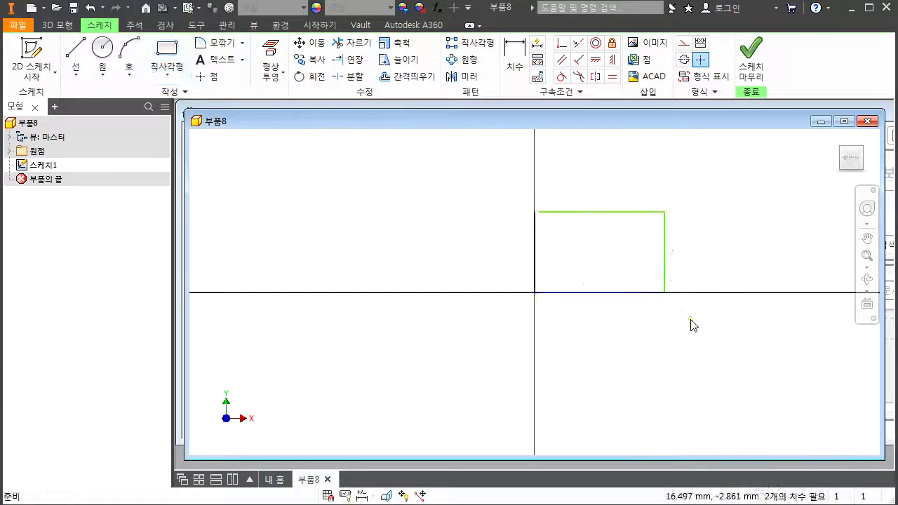
Step: Sketch a circle about 5 mm in diameter above and to the left of the origin, separate from the rectangle
{"action": "left_click", "coordinate": [102, 52]}
{"action": "left_click", "coordinate": [387, 208]}
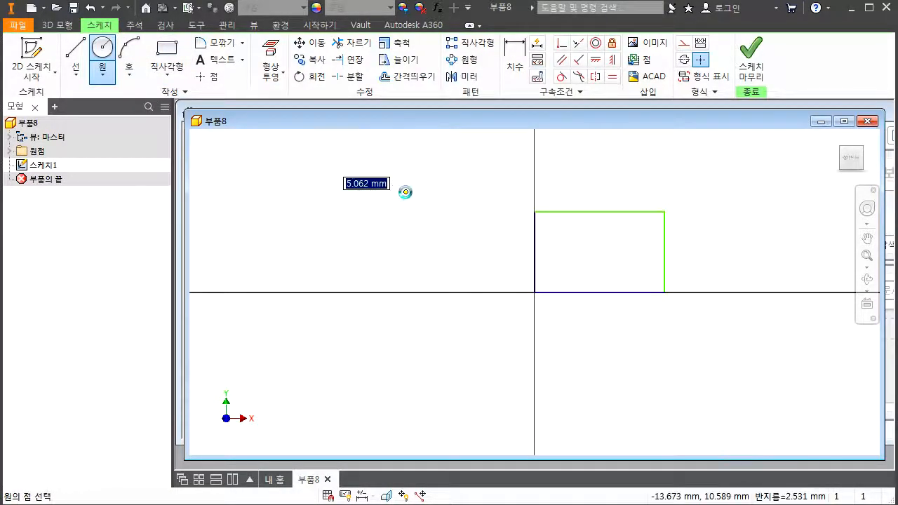
{"action": "left_click", "coordinate": [400, 188]}
{"action": "key", "text": "Escape"}
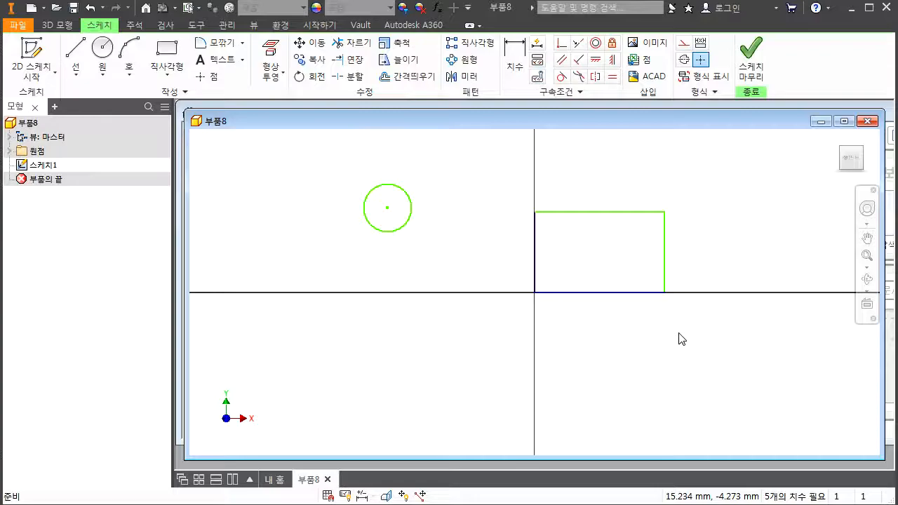
Step: Extrude both the rectangle and the circle profiles by 10 mm as solids
{"action": "key", "text": "e"}
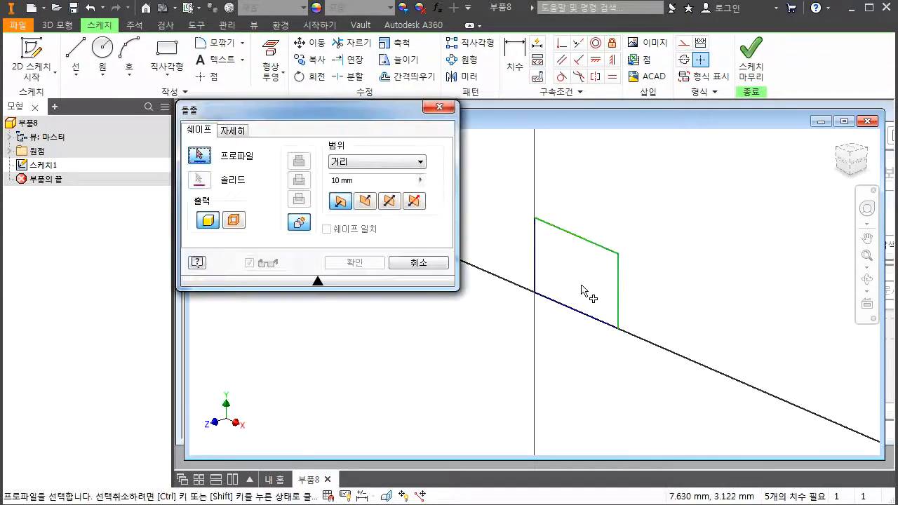
{"action": "left_click", "coordinate": [582, 277]}
{"action": "scroll", "coordinate": [582, 276], "scroll_direction": "down", "scroll_amount": 2}
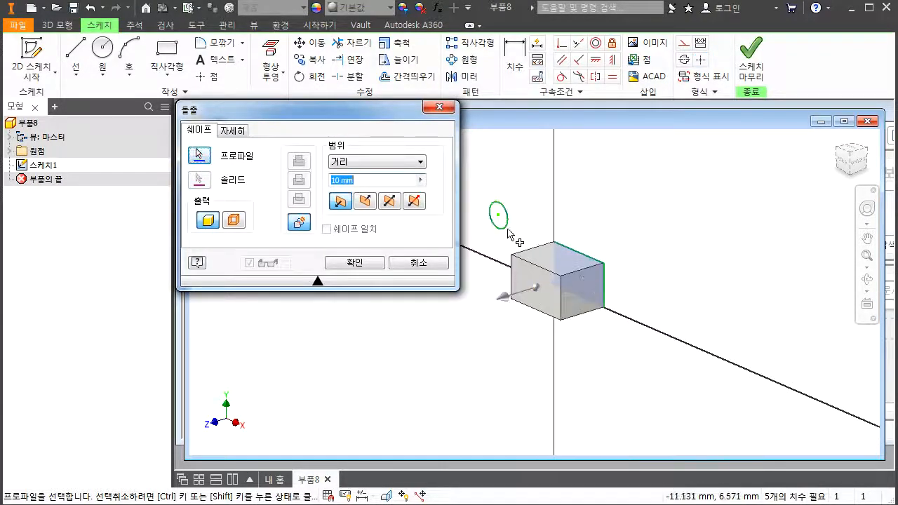
{"action": "left_click", "coordinate": [500, 225]}
{"action": "scroll", "coordinate": [660, 247], "scroll_direction": "down", "scroll_amount": 3}
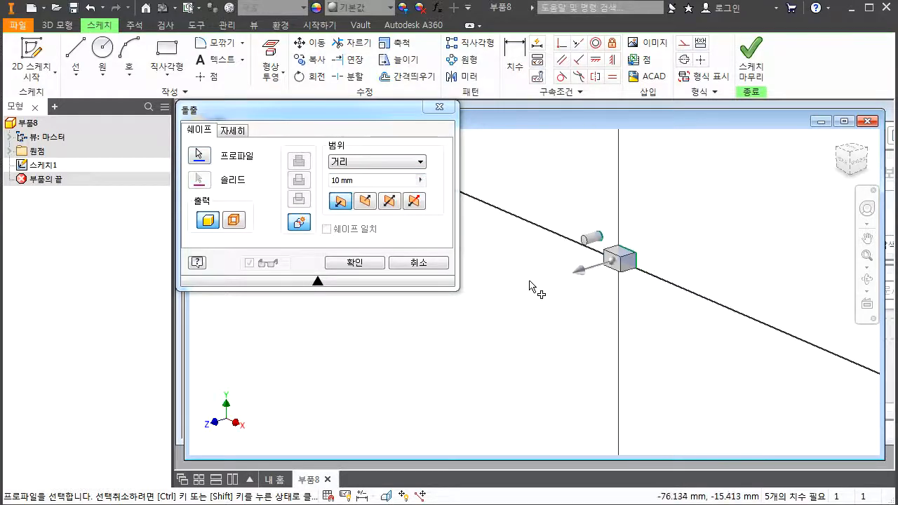
{"action": "left_click", "coordinate": [353, 263]}
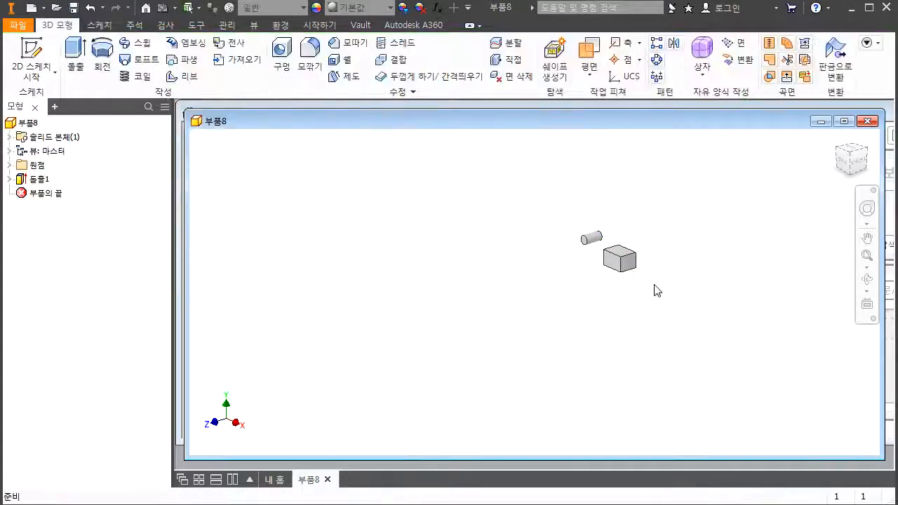
{"action": "scroll", "coordinate": [637, 243], "scroll_direction": "up", "scroll_amount": 5}
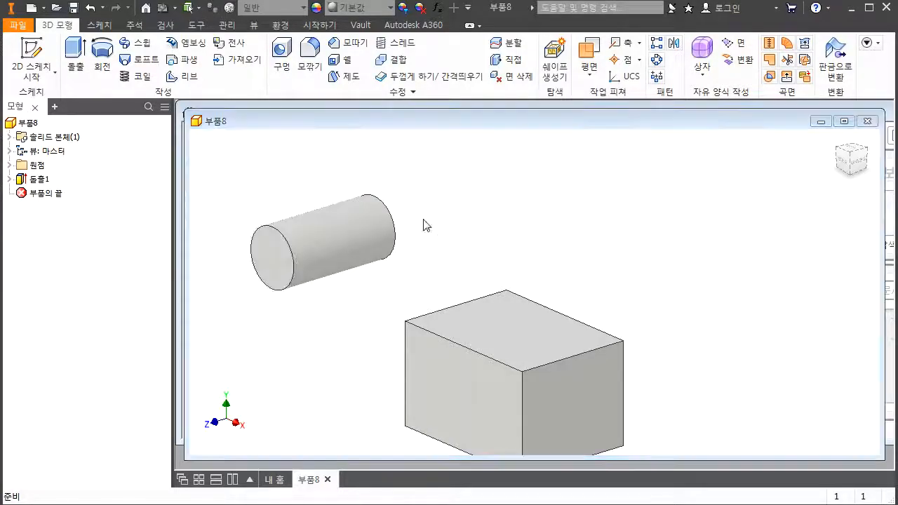
{"action": "mouse_move", "coordinate": [373, 195]}
{"action": "left_mouse_down"}
{"action": "mouse_move", "coordinate": [396, 242]}
{"action": "mouse_move", "coordinate": [372, 258]}
{"action": "mouse_move", "coordinate": [365, 196]}
{"action": "left_mouse_up"}
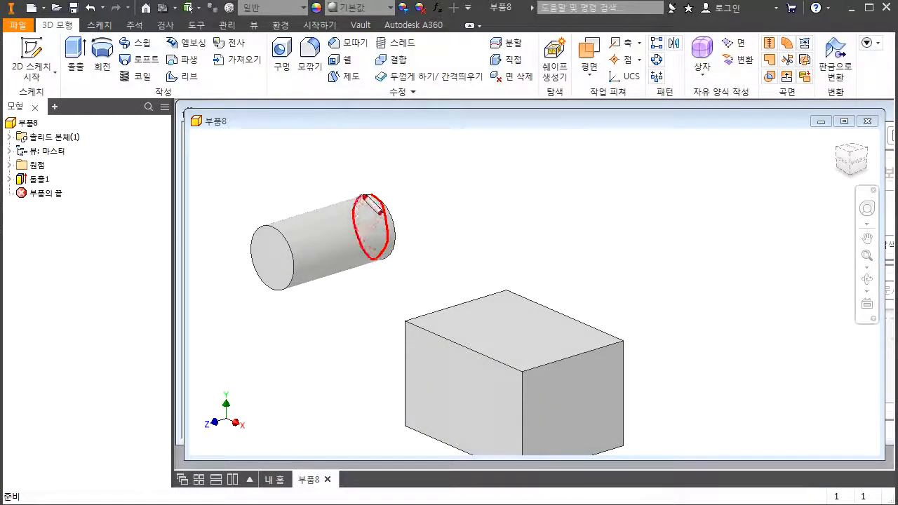
{"action": "mouse_move", "coordinate": [504, 291]}
{"action": "left_mouse_down"}
{"action": "mouse_move", "coordinate": [627, 341]}
{"action": "mouse_move", "coordinate": [578, 423]}
{"action": "mouse_move", "coordinate": [521, 386]}
{"action": "mouse_move", "coordinate": [511, 291]}
{"action": "left_mouse_up"}
{"action": "key", "text": "Escape"}
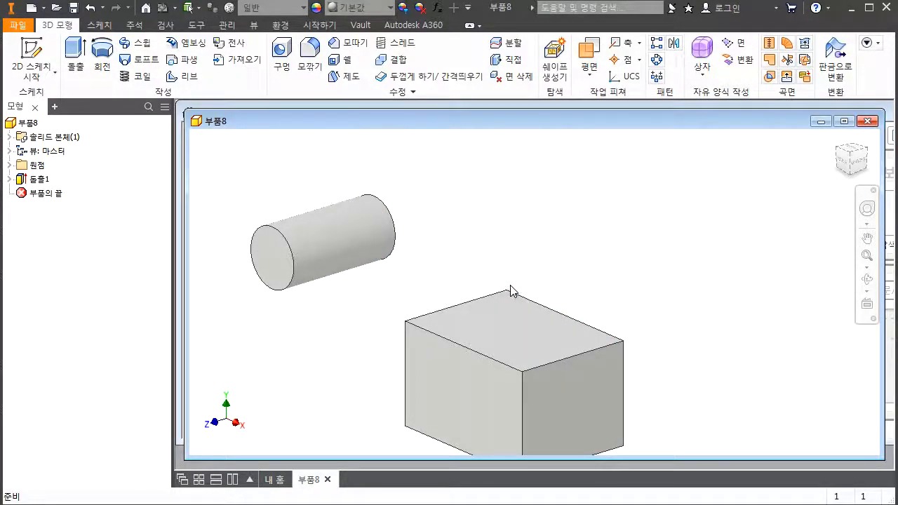
Step: Expand the part's origin features and create a new sketch on the XY plane
{"action": "left_click", "coordinate": [9, 166]}
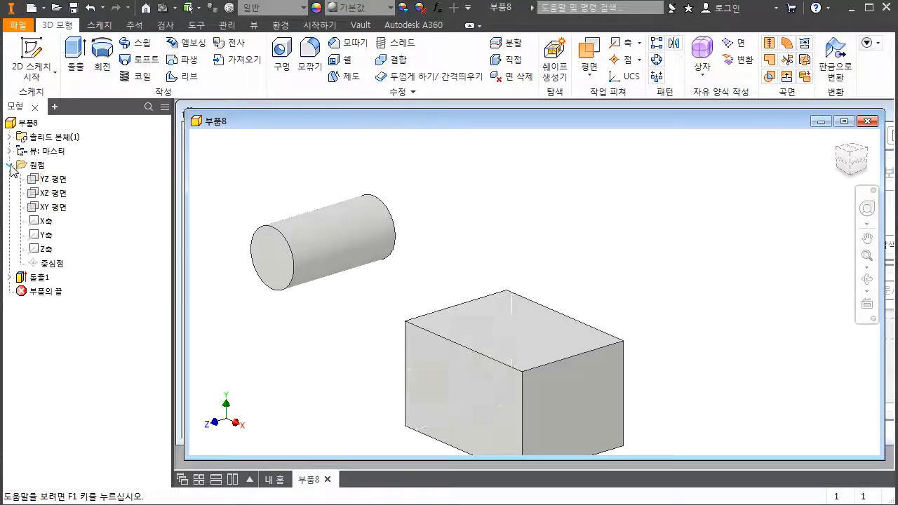
{"action": "left_click", "coordinate": [9, 166]}
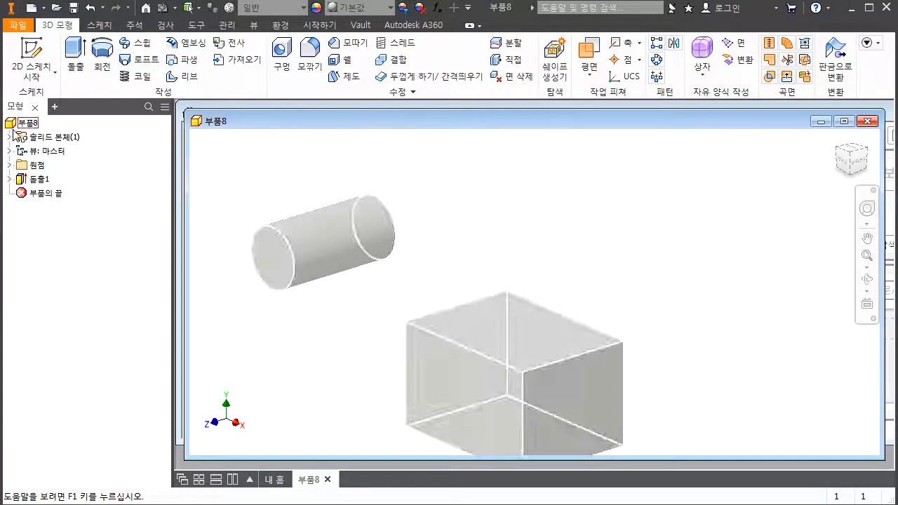
{"action": "left_click", "coordinate": [9, 166]}
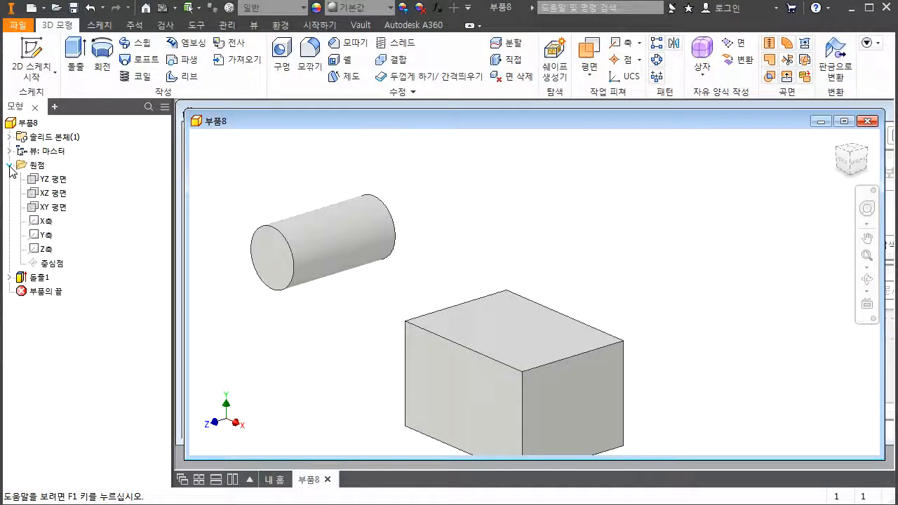
{"action": "left_click", "coordinate": [52, 208]}
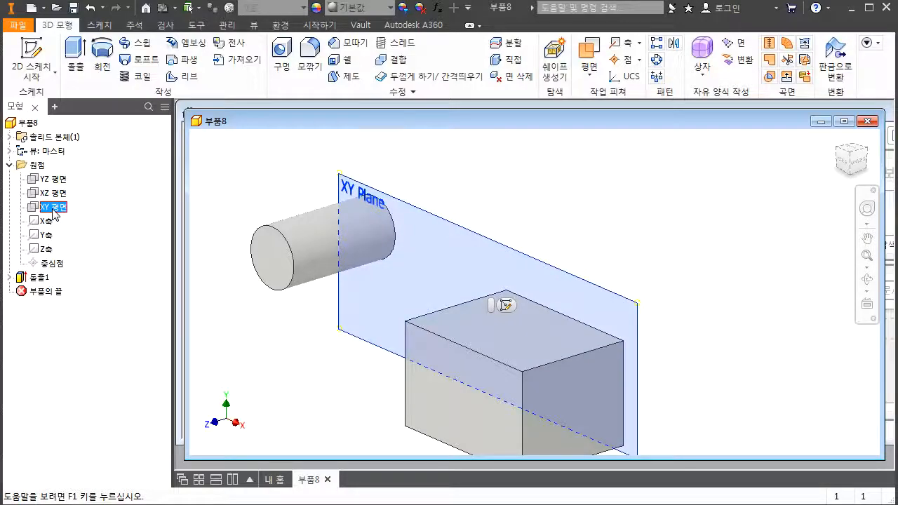
{"action": "right_click", "coordinate": [53, 209]}
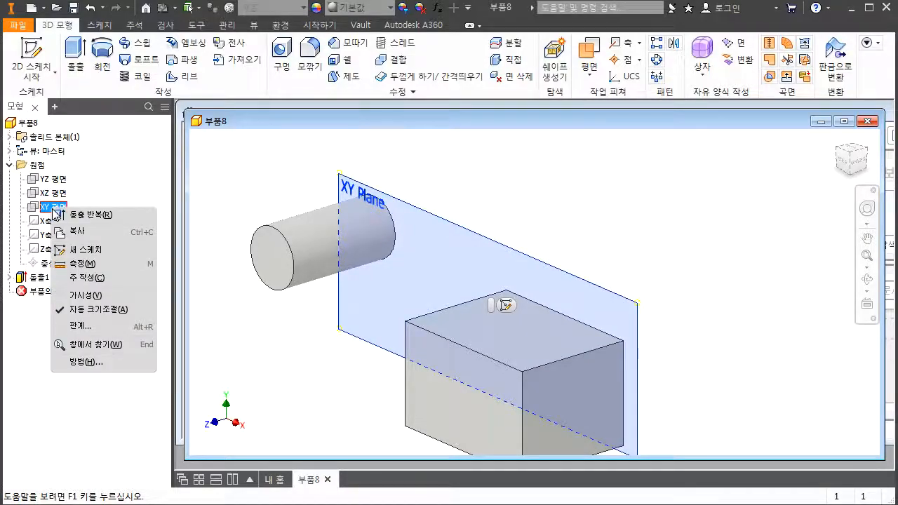
{"action": "left_click", "coordinate": [99, 250]}
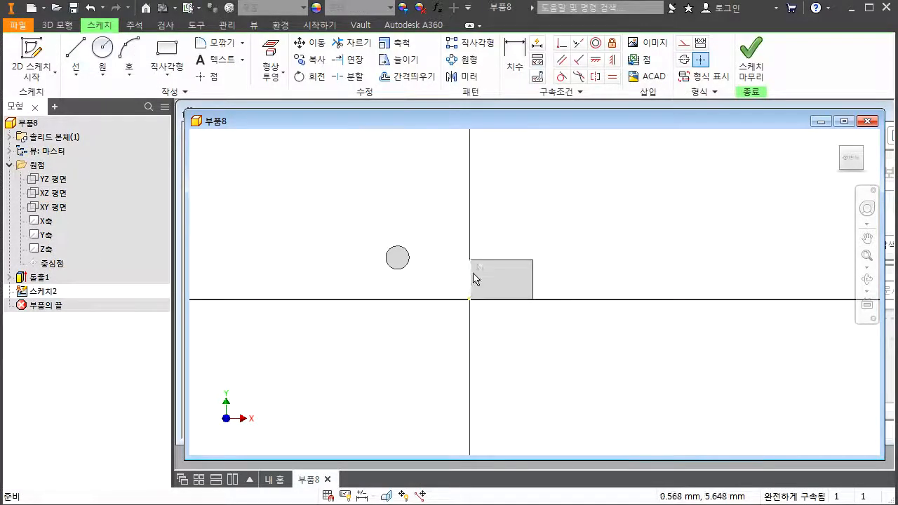
{"action": "key", "text": "ctrl+2"}
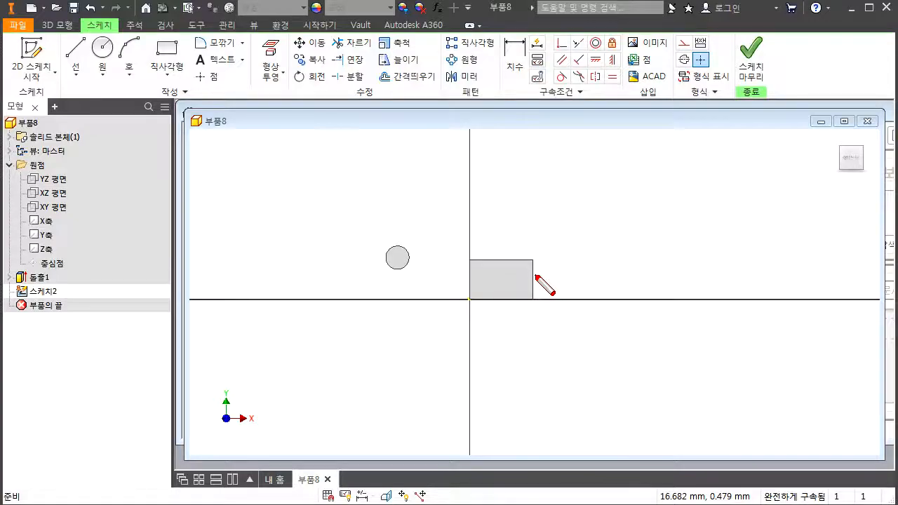
{"action": "mouse_move", "coordinate": [401, 272]}
{"action": "left_mouse_down"}
{"action": "mouse_move", "coordinate": [391, 280]}
{"action": "mouse_move", "coordinate": [405, 275]}
{"action": "left_mouse_up"}
{"action": "left_click_drag", "start_coordinate": [488, 304], "coordinate": [490, 282]}
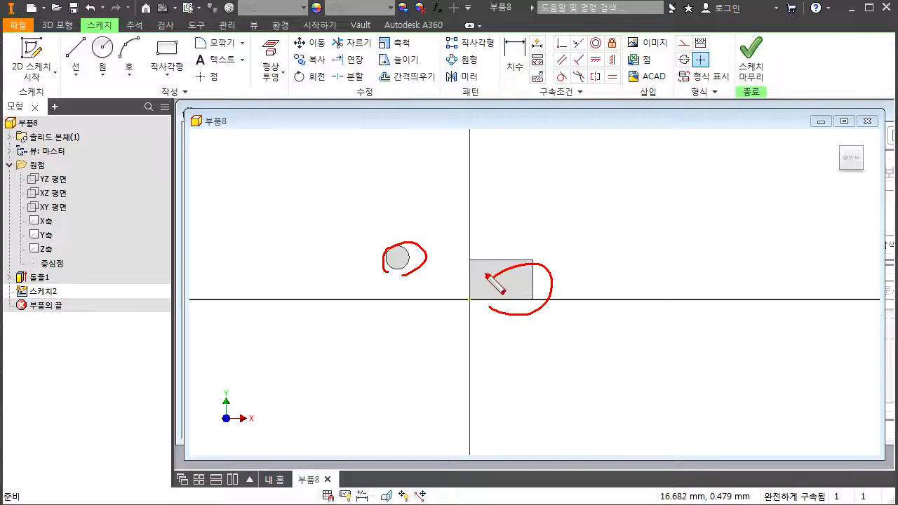
{"action": "mouse_move", "coordinate": [471, 263]}
{"action": "left_mouse_down"}
{"action": "mouse_move", "coordinate": [512, 300]}
{"action": "mouse_move", "coordinate": [531, 266]}
{"action": "mouse_move", "coordinate": [472, 263]}
{"action": "left_mouse_up"}
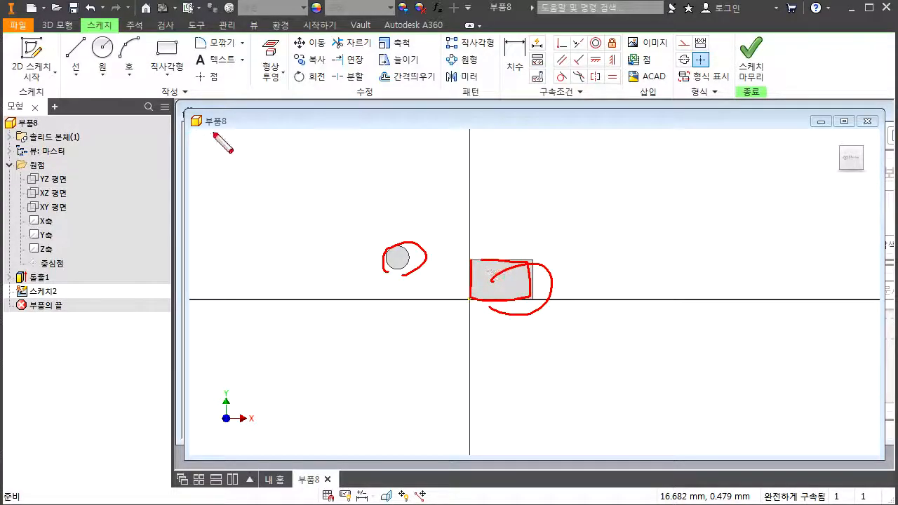
{"action": "mouse_move", "coordinate": [68, 50]}
{"action": "left_mouse_down"}
{"action": "mouse_move", "coordinate": [112, 41]}
{"action": "mouse_move", "coordinate": [142, 64]}
{"action": "left_mouse_up"}
{"action": "key", "text": "Escape"}
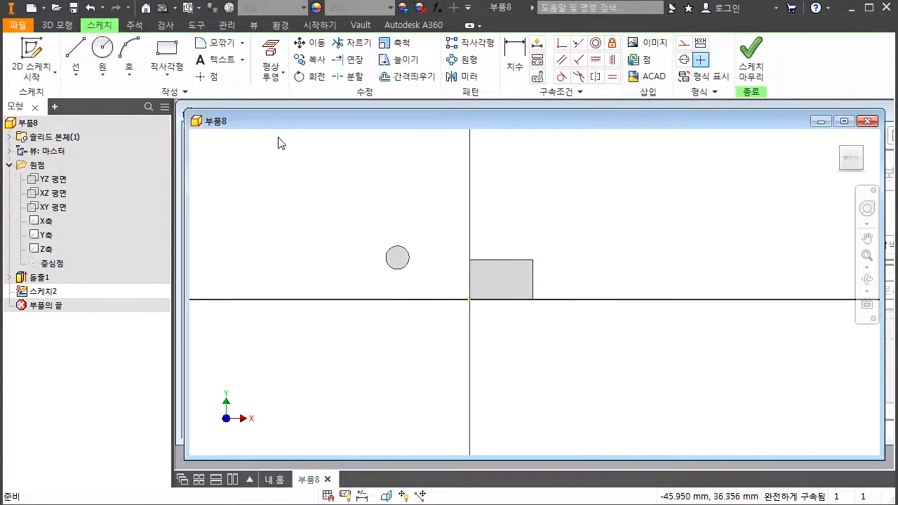
Step: Sketch a small two-point rectangle in the empty area above and to the right of the extruded block
{"action": "left_click", "coordinate": [166, 56]}
{"action": "left_click", "coordinate": [577, 215]}
{"action": "left_click", "coordinate": [625, 255]}
{"action": "key", "text": "Escape"}
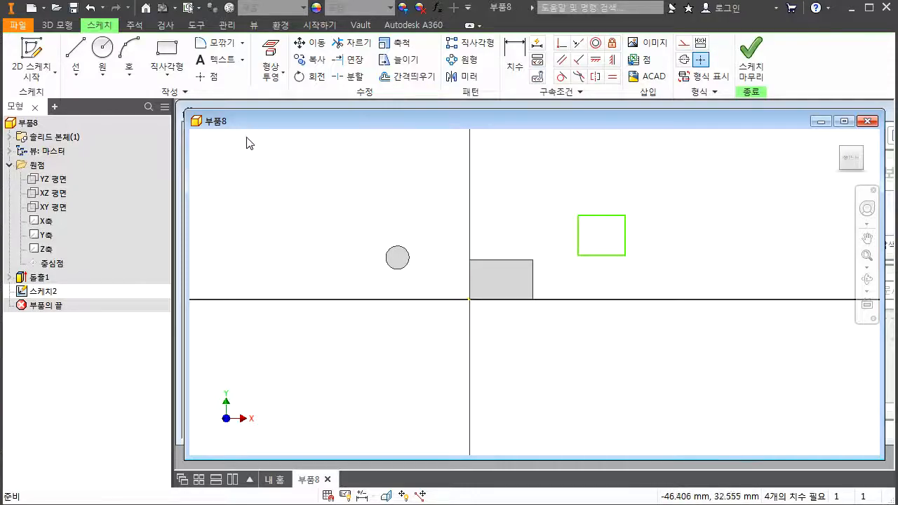
Step: Open the keyboard shortcut customization and look through the list of commands and their assigned keys
{"action": "left_click", "coordinate": [197, 26]}
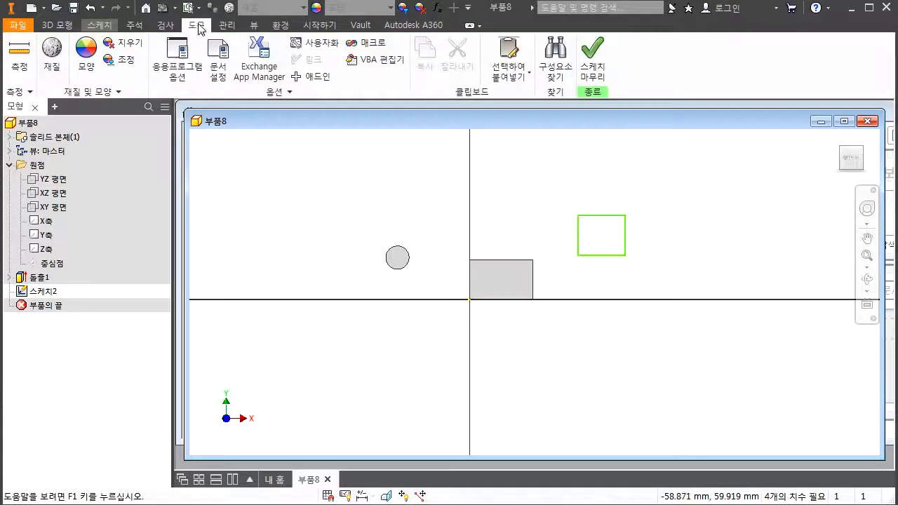
{"action": "left_click", "coordinate": [315, 43]}
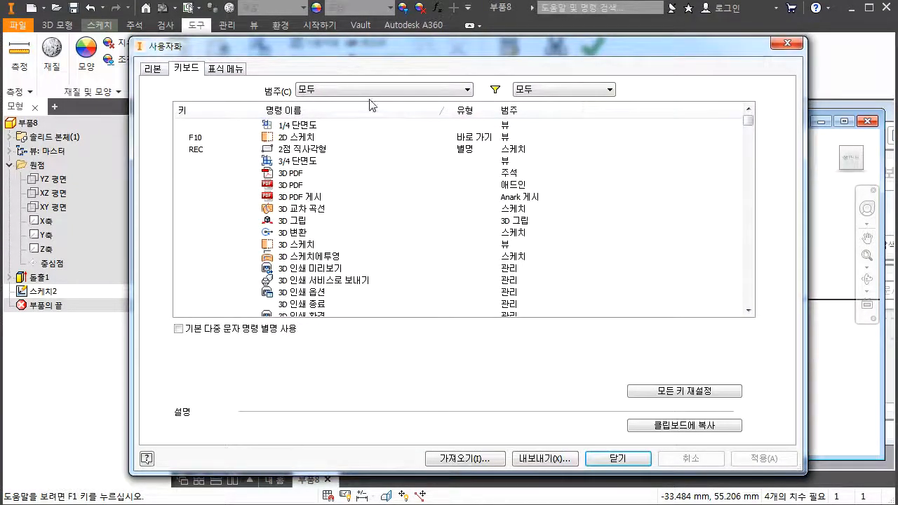
{"action": "left_click", "coordinate": [161, 71]}
{"action": "left_click", "coordinate": [183, 70]}
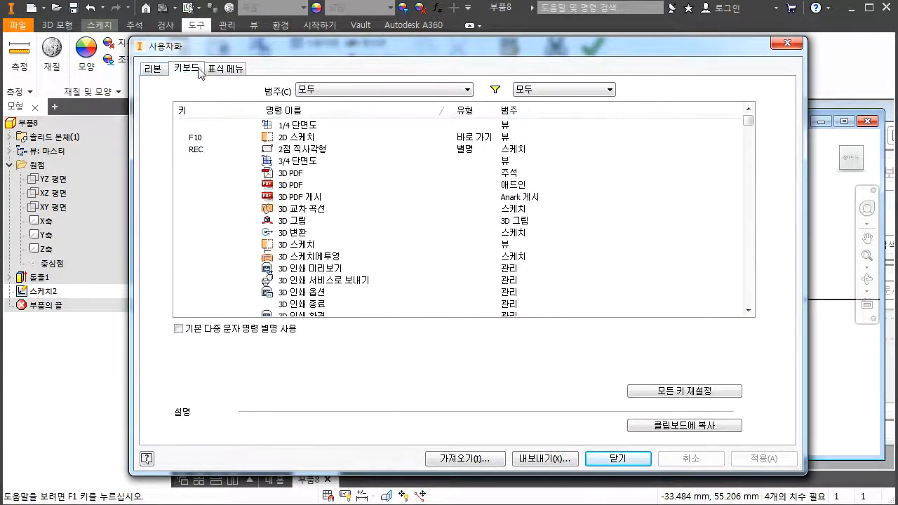
{"action": "left_click", "coordinate": [220, 71]}
{"action": "left_click", "coordinate": [189, 71]}
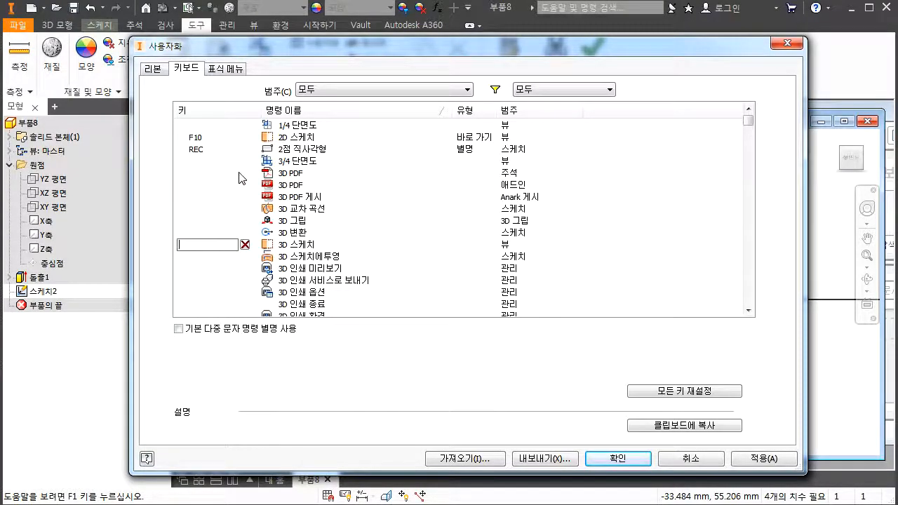
{"action": "left_click", "coordinate": [748, 121]}
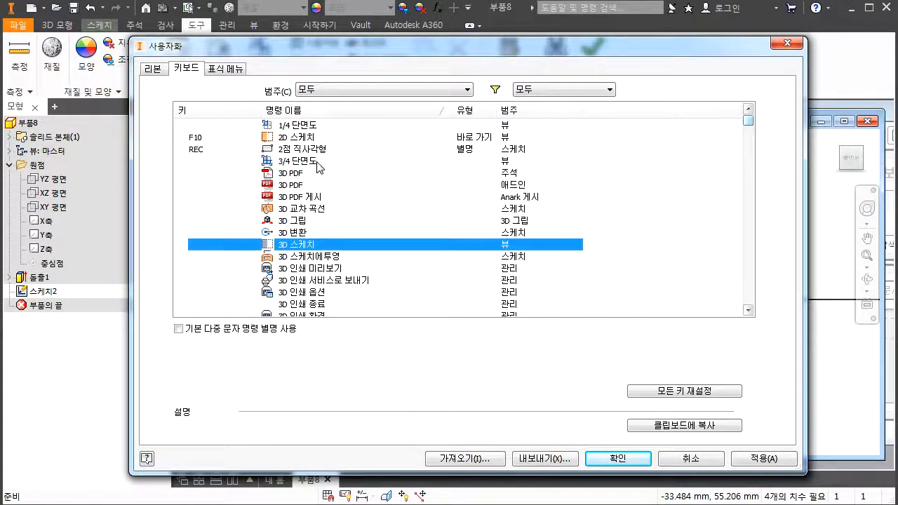
{"action": "left_click_drag", "start_coordinate": [306, 168], "coordinate": [295, 298]}
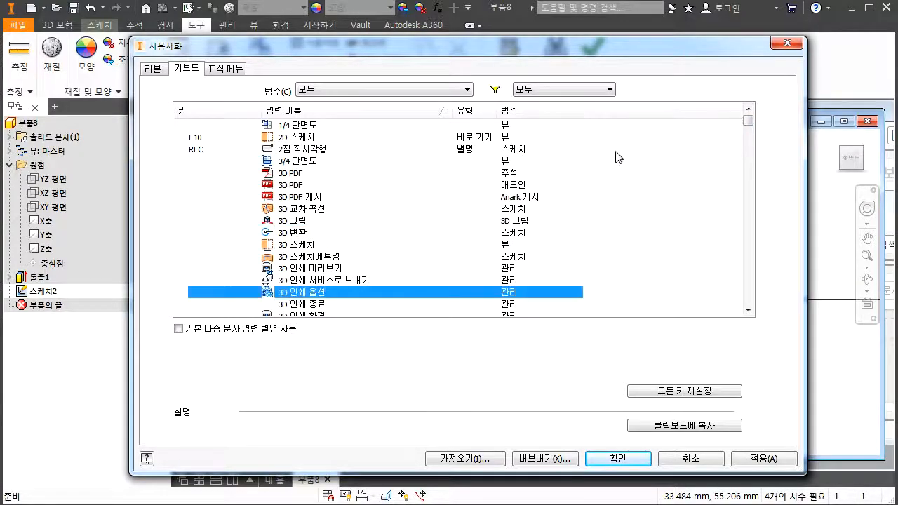
Step: Try assigning the alias SSS to the 3D PDF command in the annotation category, and leave the customization
{"action": "left_click", "coordinate": [204, 164]}
{"action": "left_click", "coordinate": [204, 184]}
{"action": "left_click", "coordinate": [200, 209]}
{"action": "left_click", "coordinate": [195, 172]}
{"action": "type", "text": "SSS"}
{"action": "left_click", "coordinate": [224, 207]}
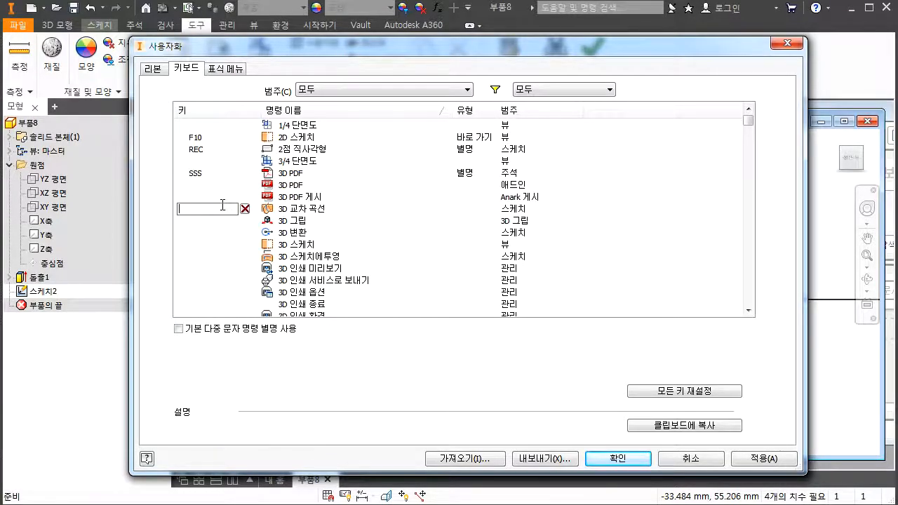
{"action": "left_click", "coordinate": [198, 174]}
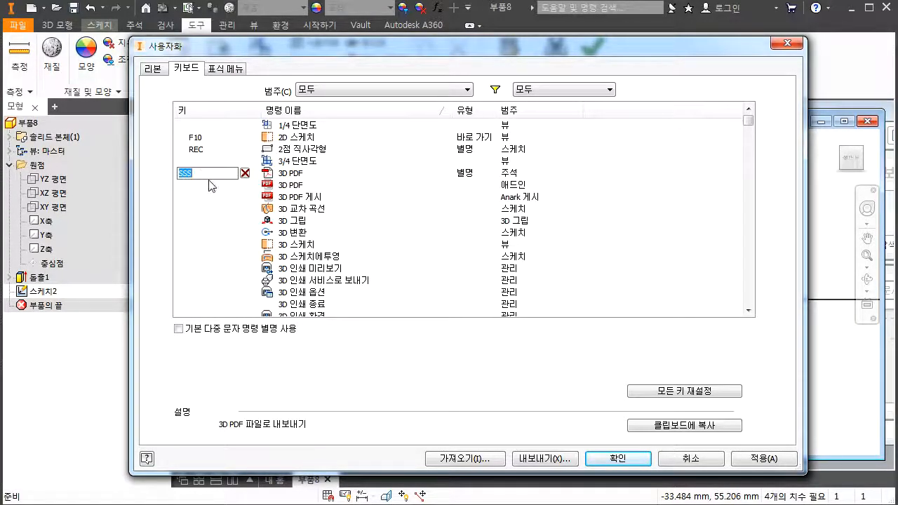
{"action": "left_click", "coordinate": [288, 177]}
{"action": "key", "text": "Return"}
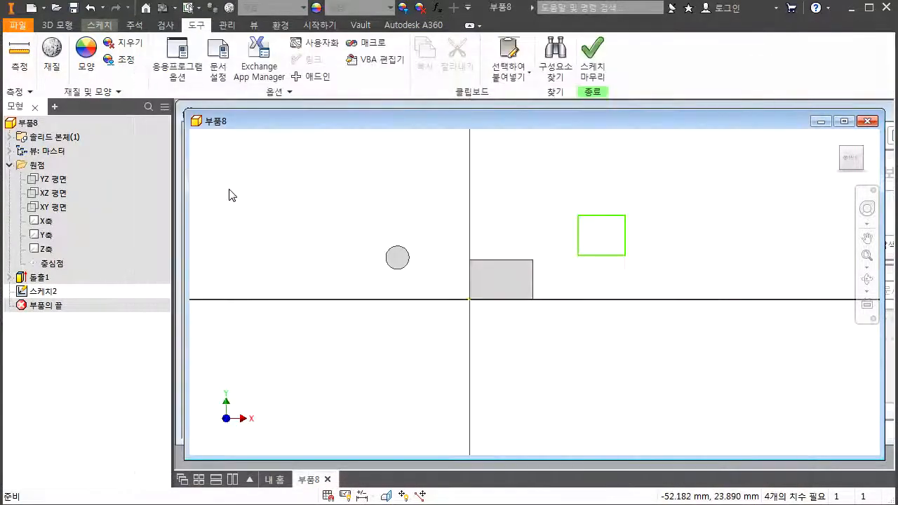
Step: Reopen the keyboard customization and reset all keys to their defaults, accepting removal of the custom shortcuts
{"action": "left_click", "coordinate": [316, 44]}
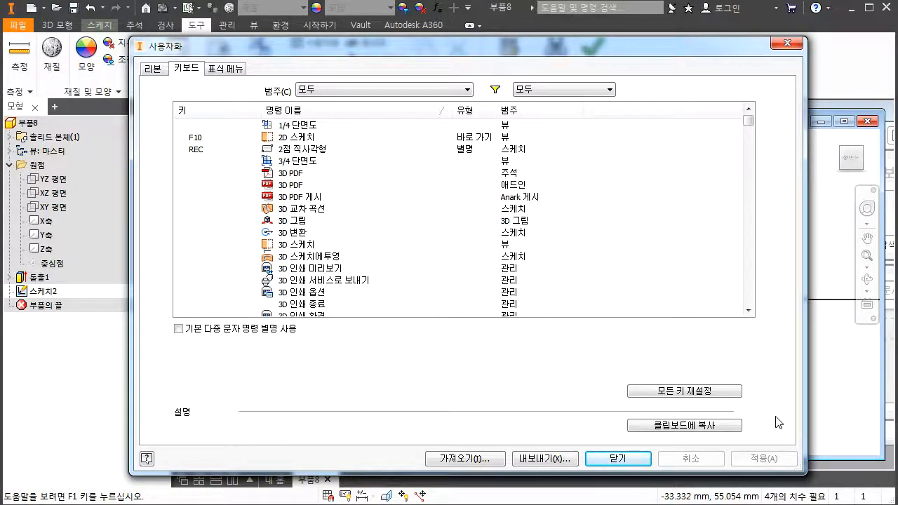
{"action": "left_click", "coordinate": [716, 395]}
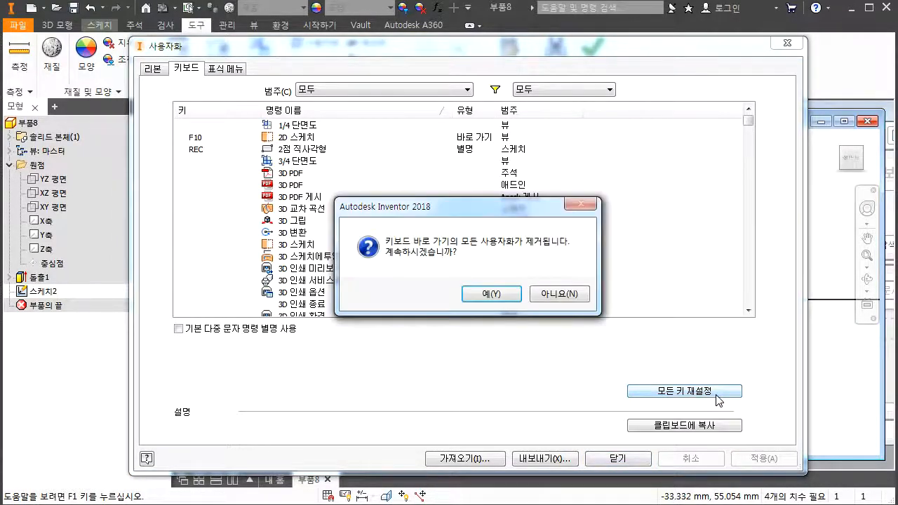
{"action": "left_click", "coordinate": [488, 295]}
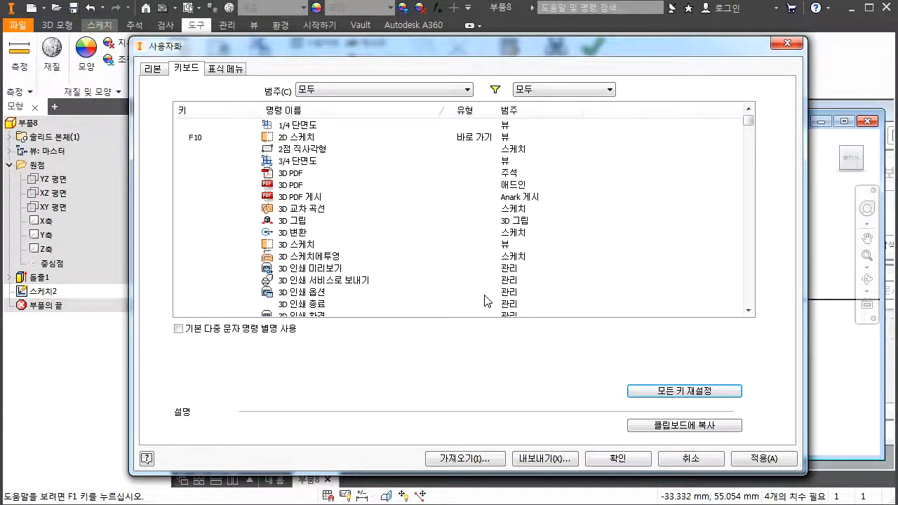
Step: Assign the alias REC to the two-point rectangle (2점 직사각형) command and enable the default multi-character command aliases
{"action": "left_click", "coordinate": [211, 244]}
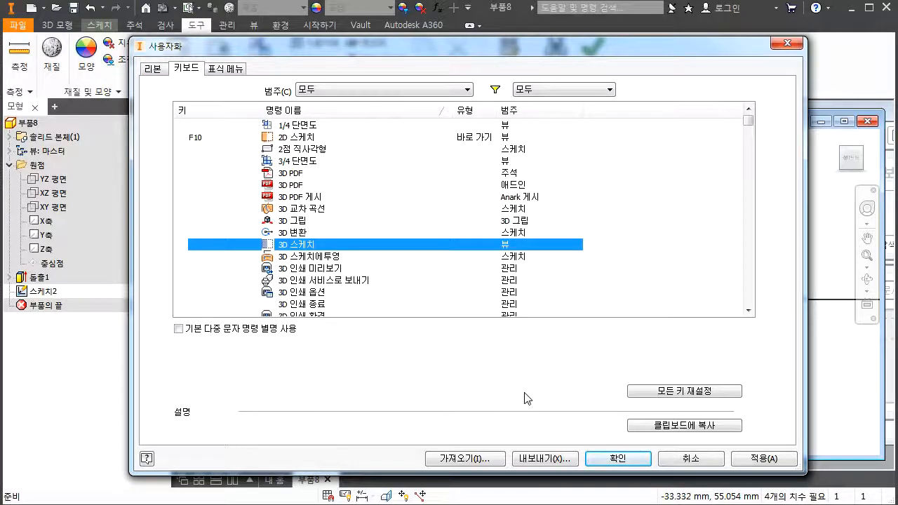
{"action": "left_click", "coordinate": [210, 148]}
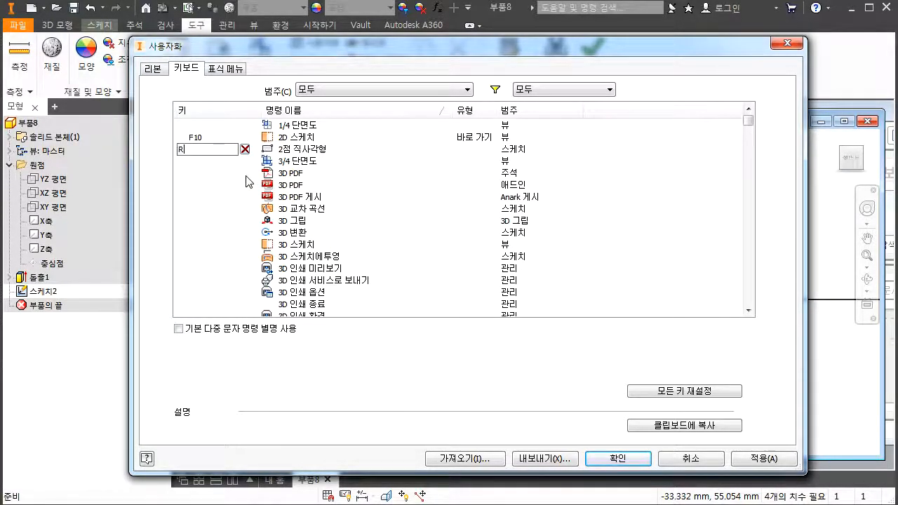
{"action": "type", "text": "REX"}
{"action": "type", "text": "C"}
{"action": "left_click", "coordinate": [215, 175]}
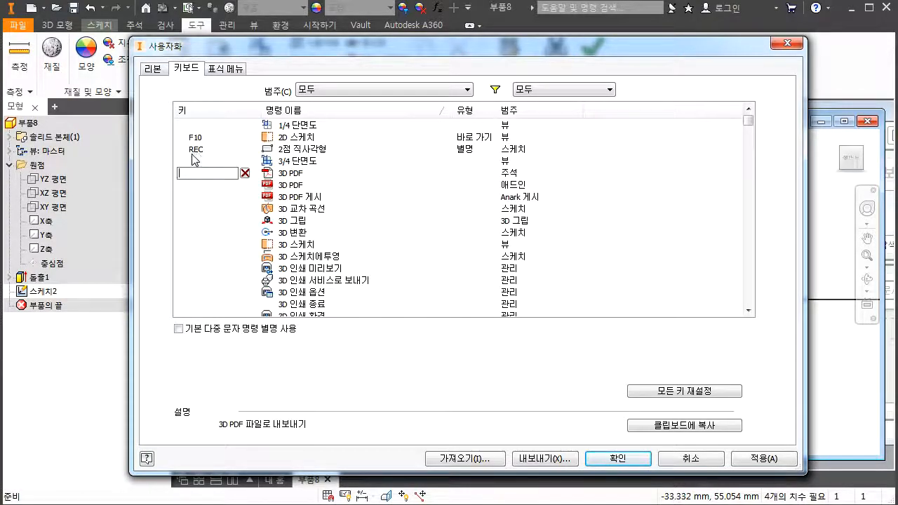
{"action": "left_click", "coordinate": [178, 329]}
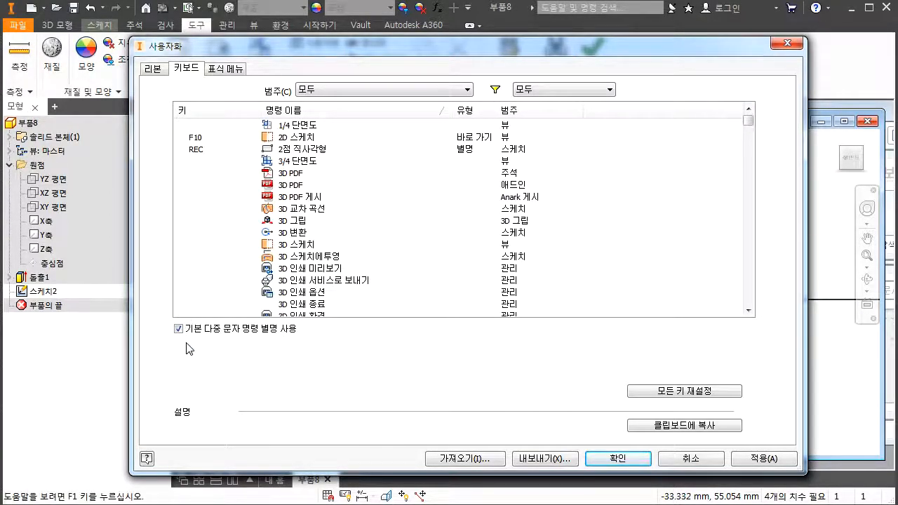
{"action": "key", "text": "ctrl+shift+d"}
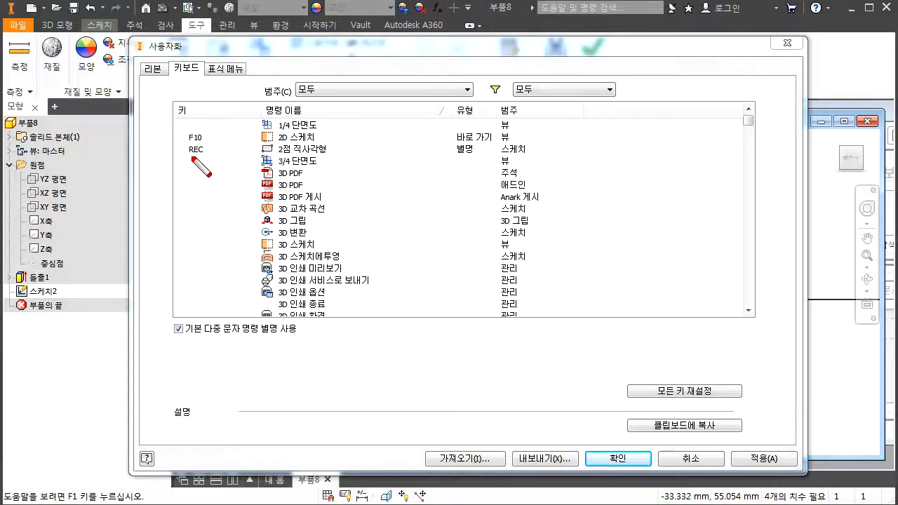
{"action": "left_click_drag", "start_coordinate": [188, 154], "coordinate": [204, 154]}
{"action": "left_click_drag", "start_coordinate": [188, 334], "coordinate": [295, 335]}
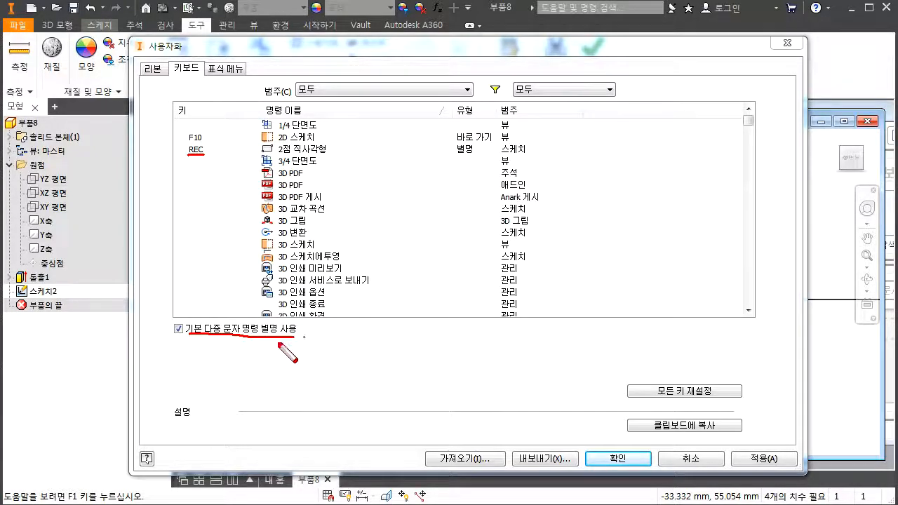
{"action": "left_click_drag", "start_coordinate": [221, 324], "coordinate": [199, 334]}
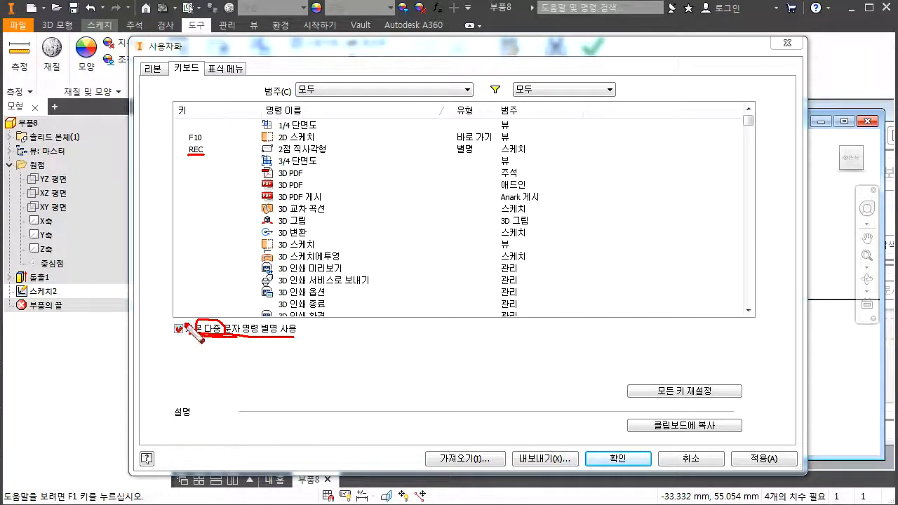
{"action": "left_click_drag", "start_coordinate": [260, 156], "coordinate": [343, 153]}
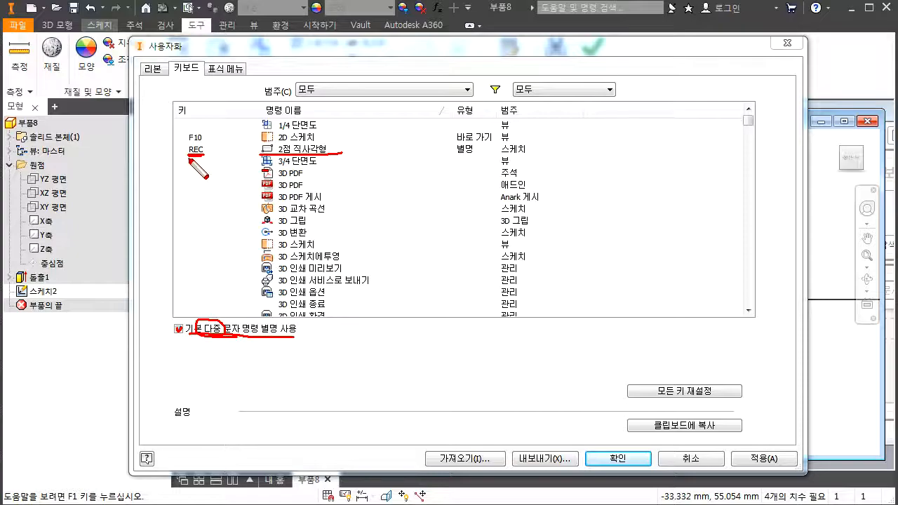
{"action": "left_click_drag", "start_coordinate": [189, 147], "coordinate": [196, 157]}
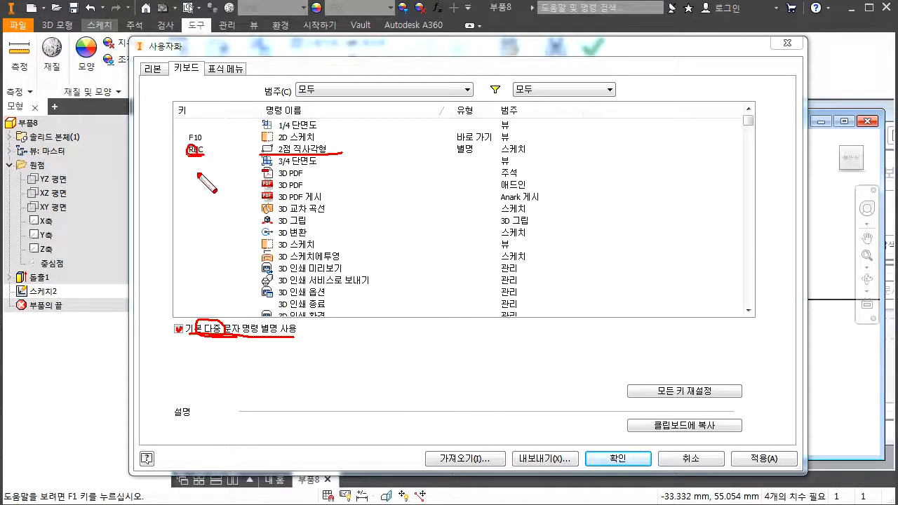
{"action": "left_click_drag", "start_coordinate": [203, 225], "coordinate": [215, 197]}
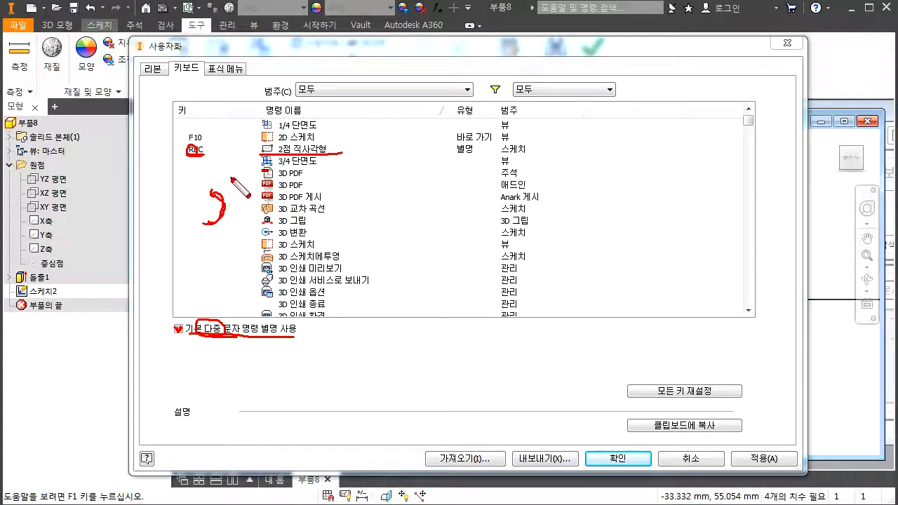
{"action": "mouse_move", "coordinate": [181, 156]}
{"action": "left_mouse_down"}
{"action": "mouse_move", "coordinate": [210, 147]}
{"action": "mouse_move", "coordinate": [185, 156]}
{"action": "left_mouse_up"}
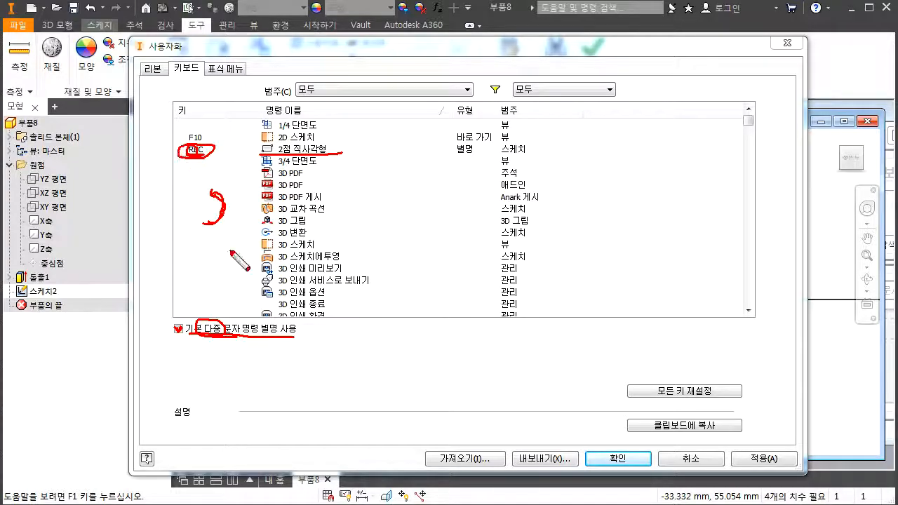
{"action": "mouse_move", "coordinate": [173, 335]}
{"action": "left_mouse_down"}
{"action": "mouse_move", "coordinate": [186, 327]}
{"action": "mouse_move", "coordinate": [170, 324]}
{"action": "mouse_move", "coordinate": [177, 338]}
{"action": "left_mouse_up"}
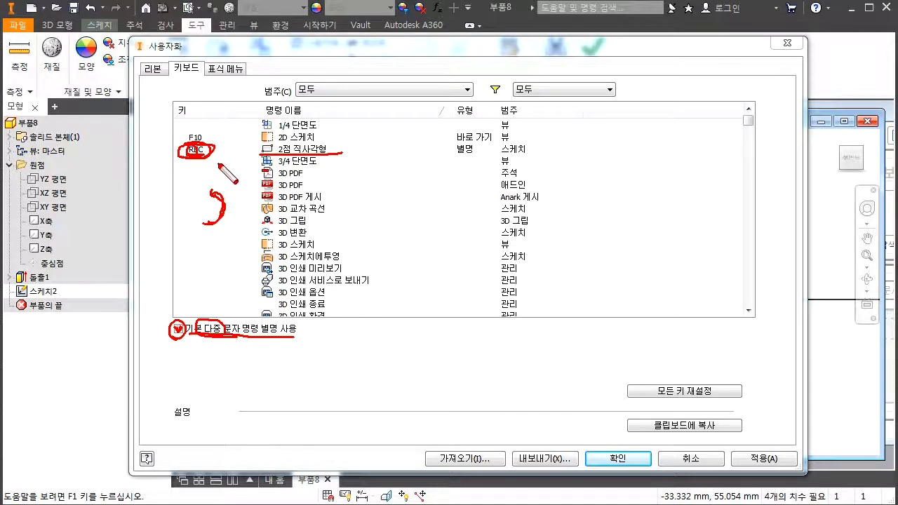
{"action": "key", "text": "Escape"}
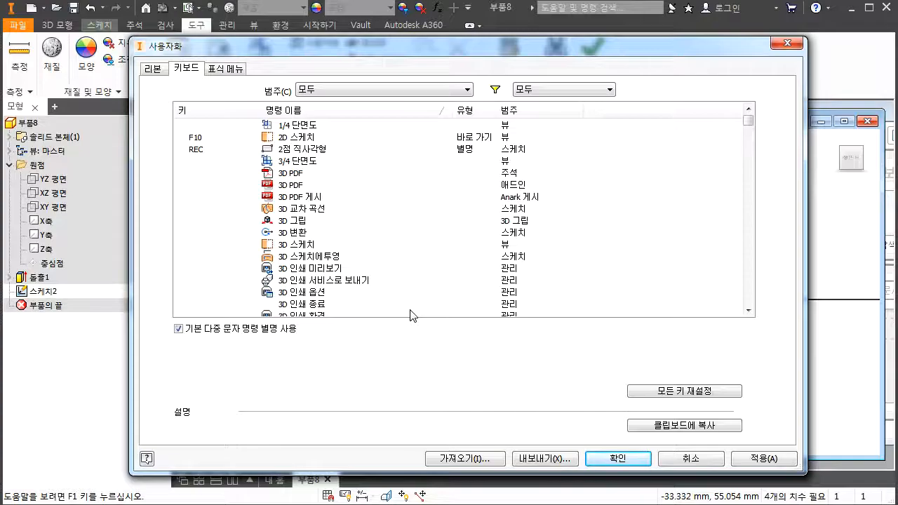
Step: Apply the keyboard shortcut changes and close the customization dialog
{"action": "left_click", "coordinate": [300, 150]}
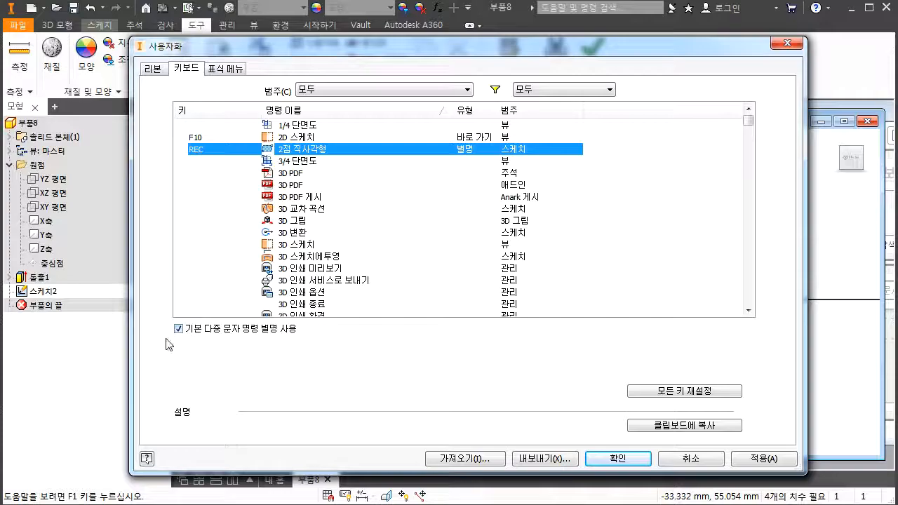
{"action": "left_click", "coordinate": [750, 464]}
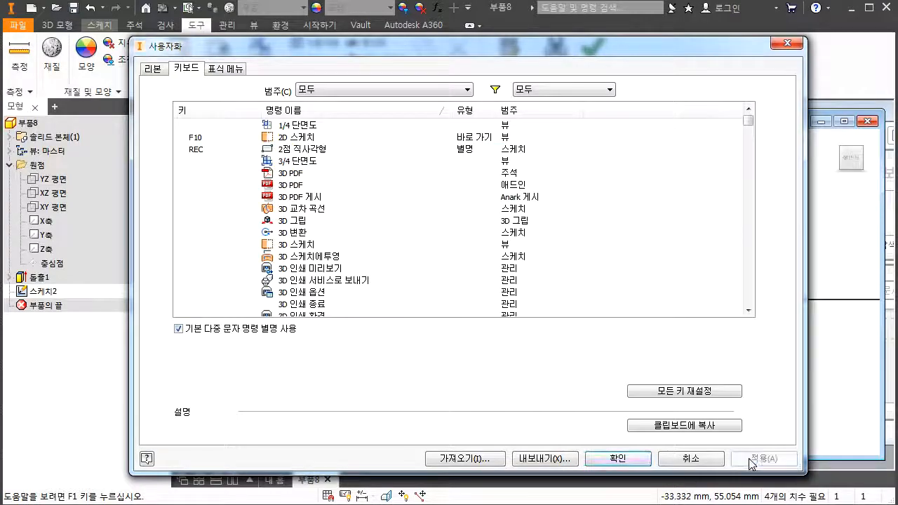
{"action": "left_click", "coordinate": [617, 459]}
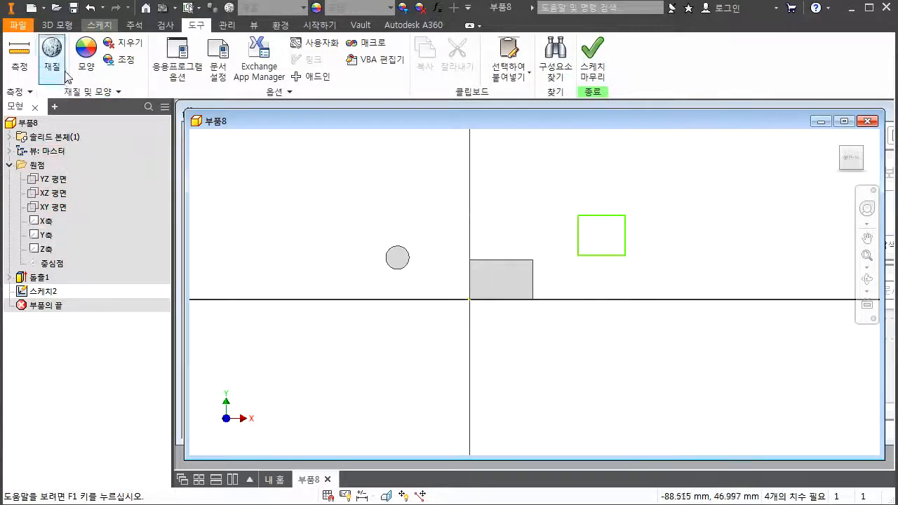
Step: Use the REC alias to sketch a two-point rectangle about 9 by 8 mm to the left of the circle
{"action": "left_click", "coordinate": [94, 25]}
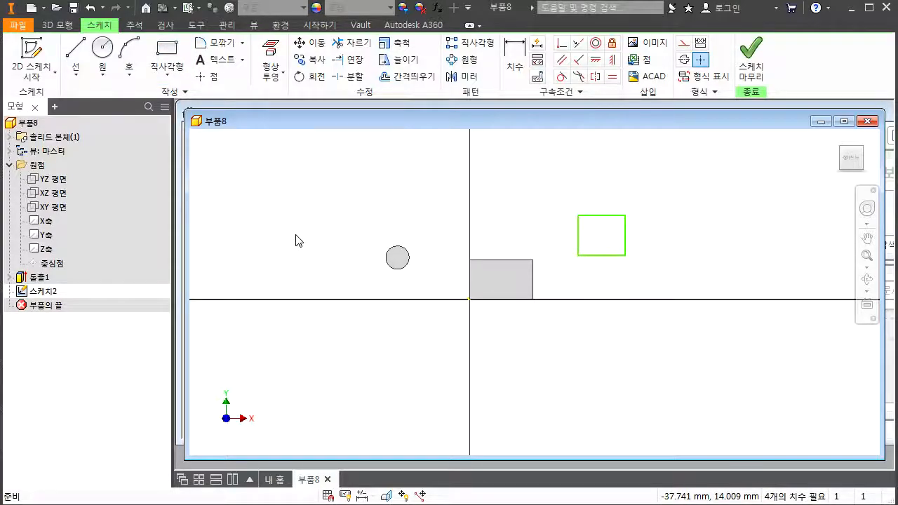
{"action": "type", "text": "r"}
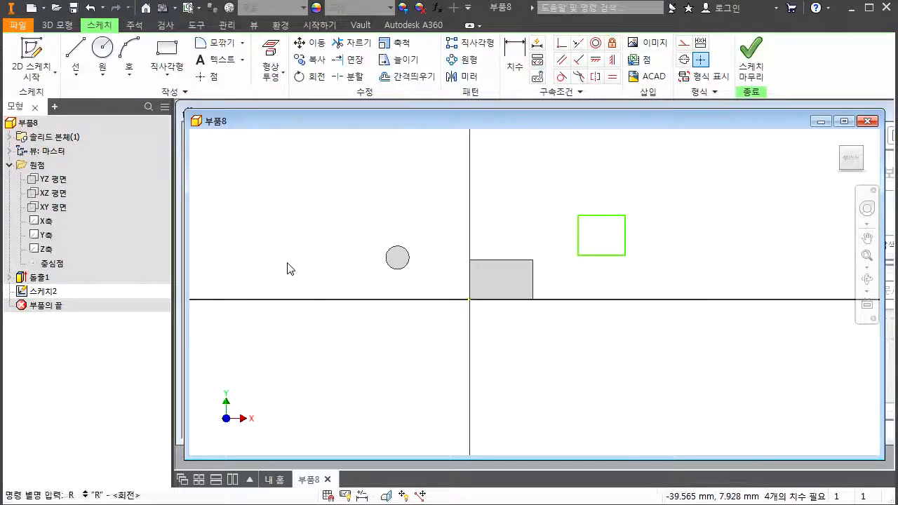
{"action": "type", "text": "ec"}
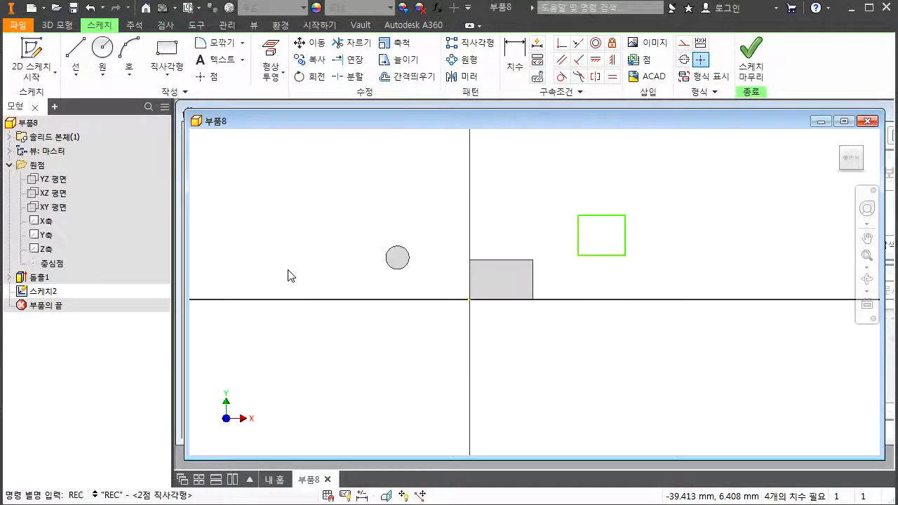
{"action": "key", "text": "Return"}
{"action": "left_click", "coordinate": [283, 230]}
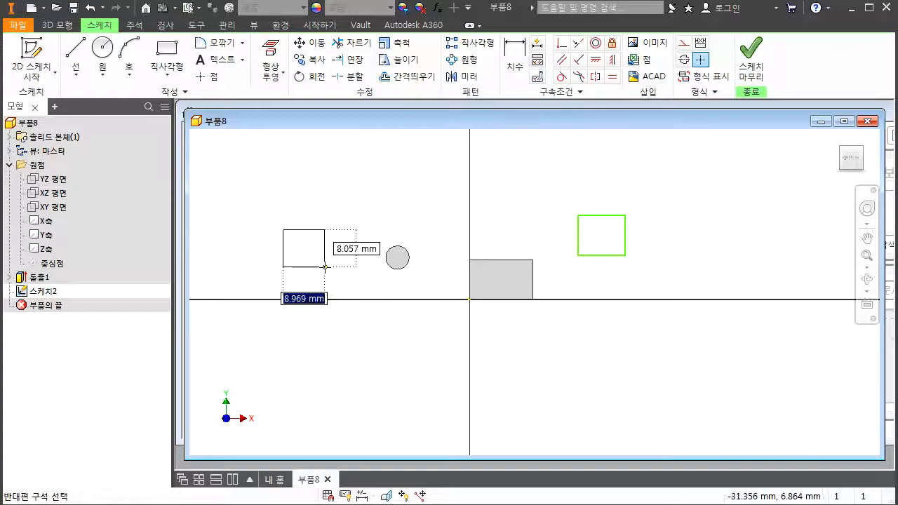
{"action": "left_click", "coordinate": [324, 267]}
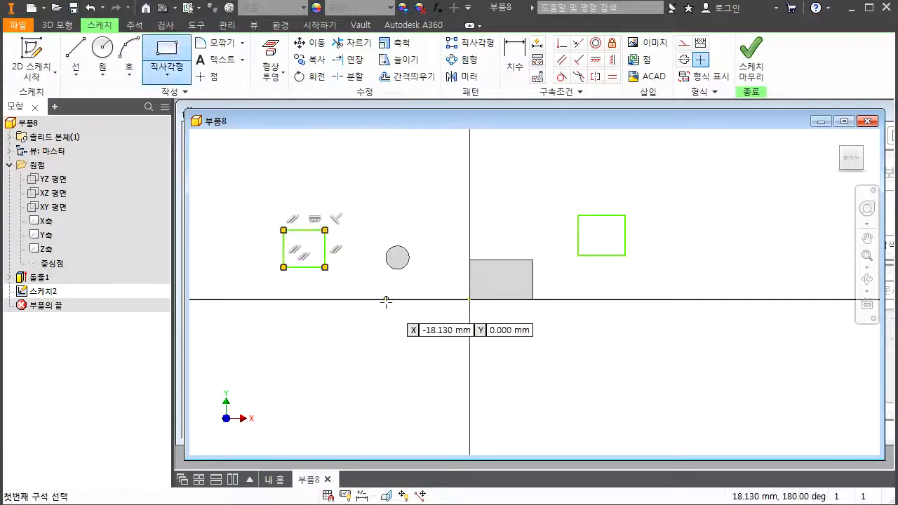
{"action": "left_click", "coordinate": [169, 62]}
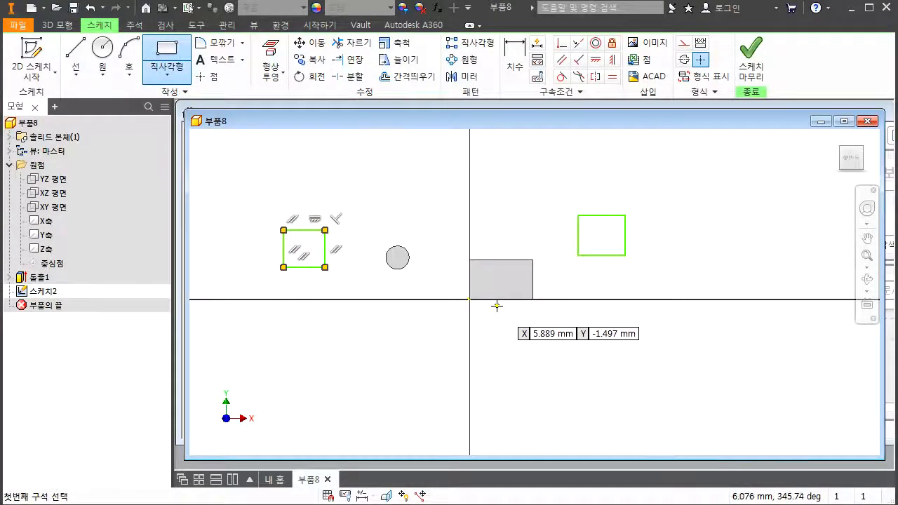
{"action": "key", "text": "Escape"}
{"action": "key", "text": "e"}
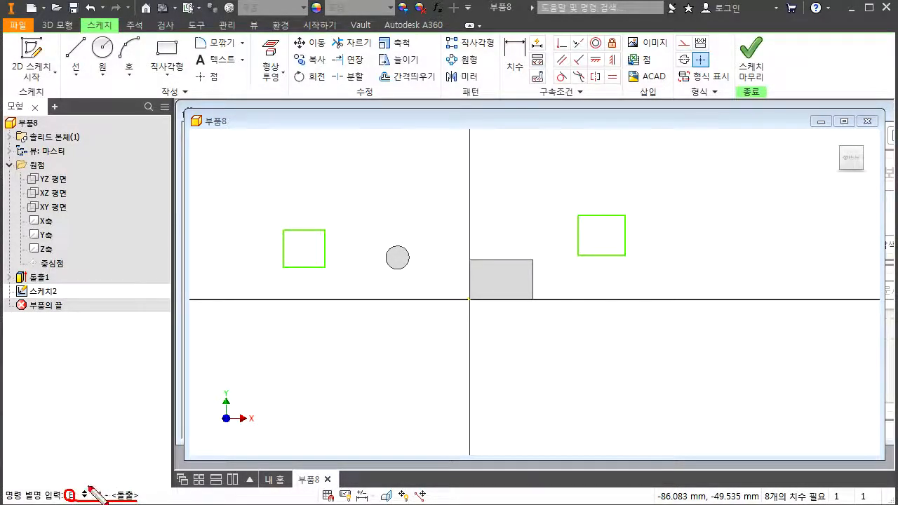
{"action": "mouse_move", "coordinate": [588, 229]}
{"action": "left_mouse_down"}
{"action": "mouse_move", "coordinate": [569, 255]}
{"action": "mouse_move", "coordinate": [577, 257]}
{"action": "left_mouse_up"}
{"action": "left_click_drag", "start_coordinate": [603, 215], "coordinate": [620, 199]}
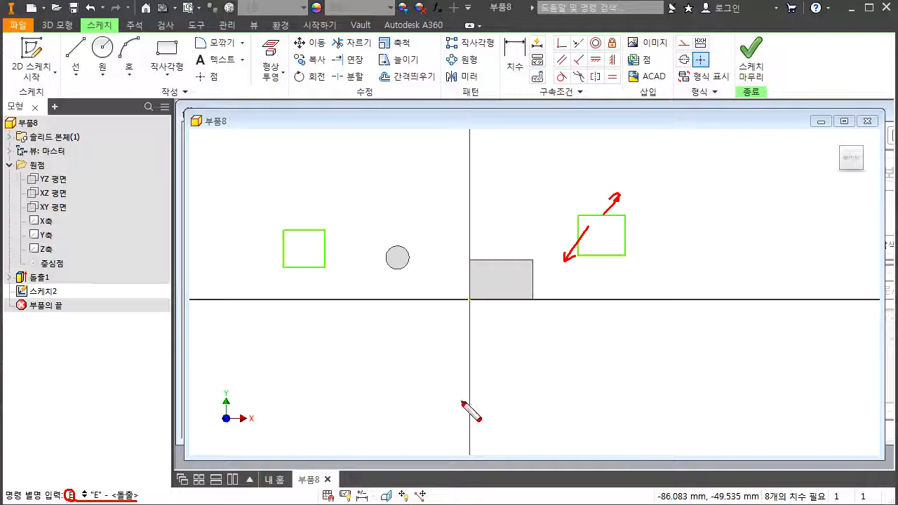
{"action": "key", "text": "Escape"}
Step: Show the isometric home view and extrude both sketched rectangles by a distance of 10 mm using the E alias
{"action": "key", "text": "F6"}
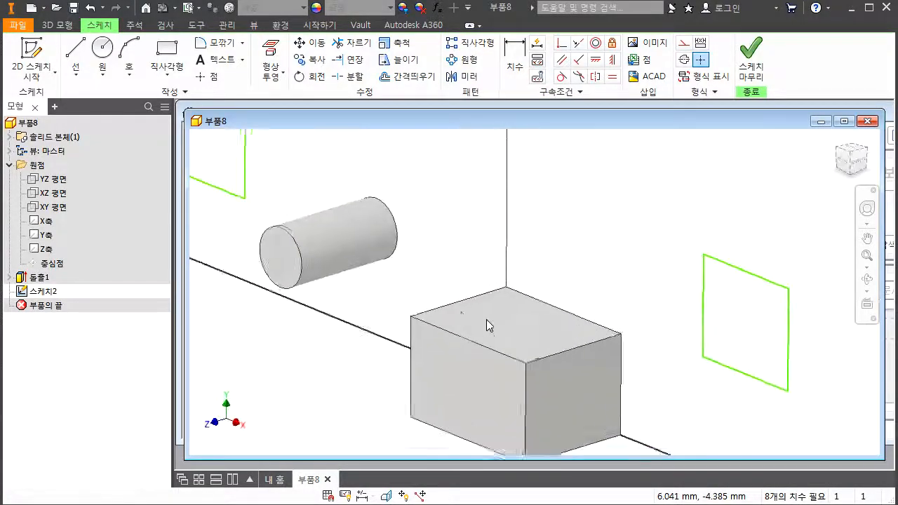
{"action": "key", "text": "e"}
{"action": "scroll", "coordinate": [495, 317], "scroll_direction": "down", "scroll_amount": 5}
{"action": "left_click", "coordinate": [564, 324]}
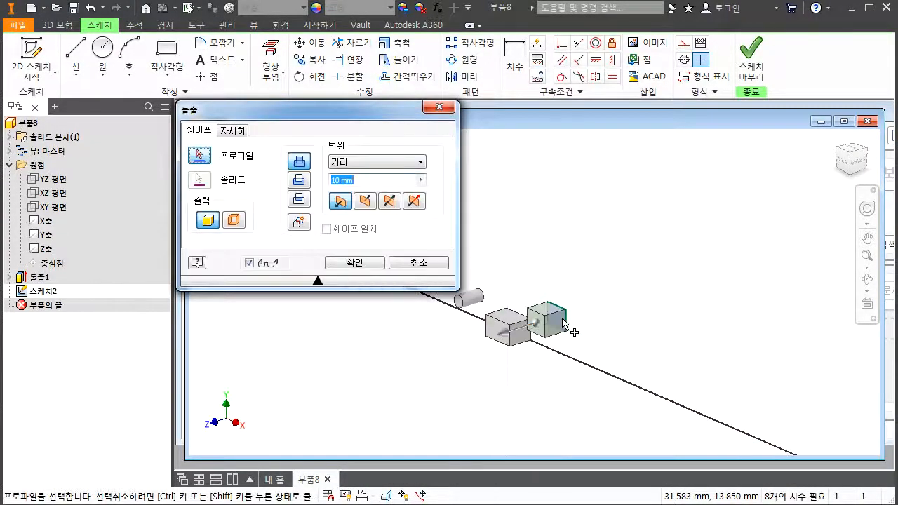
{"action": "scroll", "coordinate": [519, 304], "scroll_direction": "down", "scroll_amount": 2}
{"action": "scroll", "coordinate": [529, 311], "scroll_direction": "up", "scroll_amount": 4}
{"action": "left_click", "coordinate": [489, 301]}
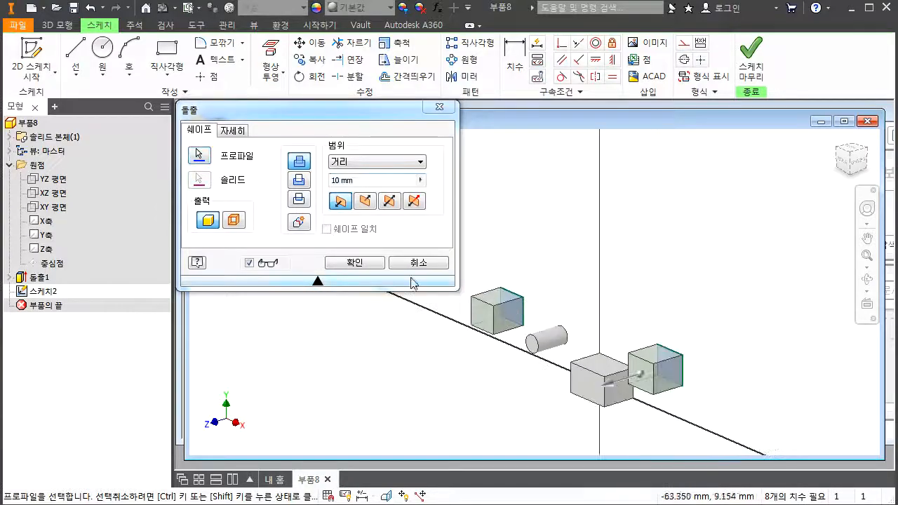
{"action": "left_click", "coordinate": [357, 261]}
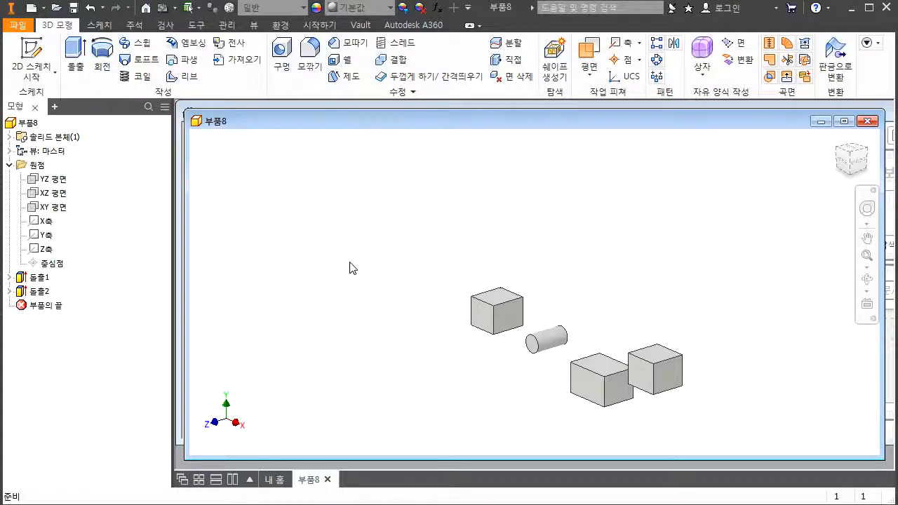
Step: Open the keyboard customization, review the assigned keys, and reset all keys to their defaults, accepting the reset
{"action": "left_click", "coordinate": [196, 25]}
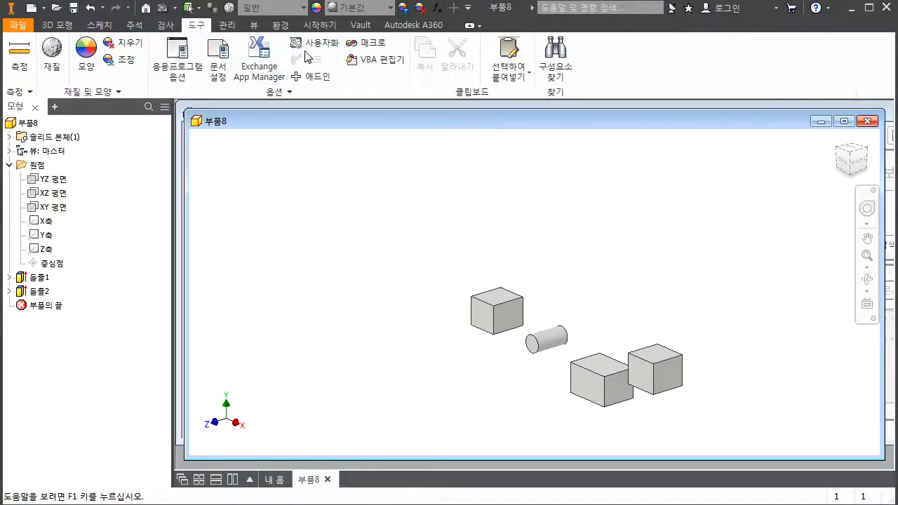
{"action": "left_click", "coordinate": [315, 49]}
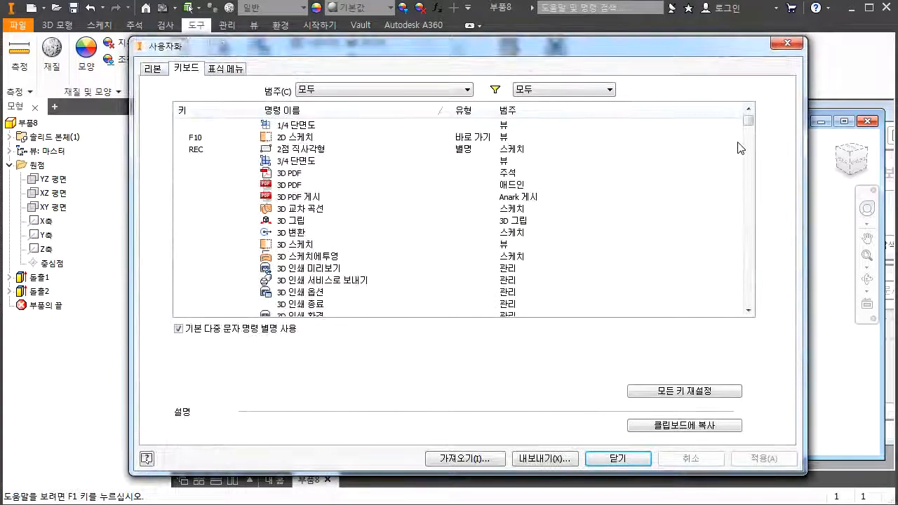
{"action": "left_click_drag", "start_coordinate": [749, 128], "coordinate": [747, 122]}
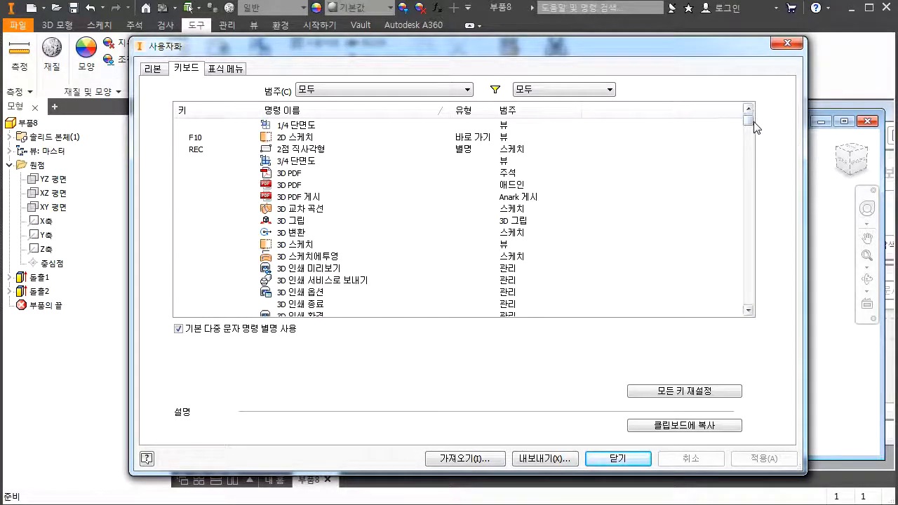
{"action": "left_click_drag", "start_coordinate": [749, 124], "coordinate": [748, 180]}
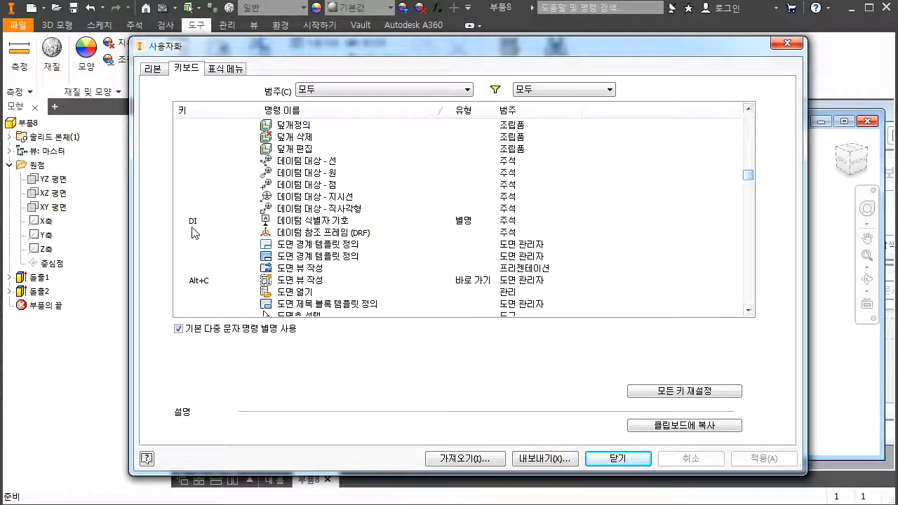
{"action": "left_click_drag", "start_coordinate": [748, 175], "coordinate": [748, 123]}
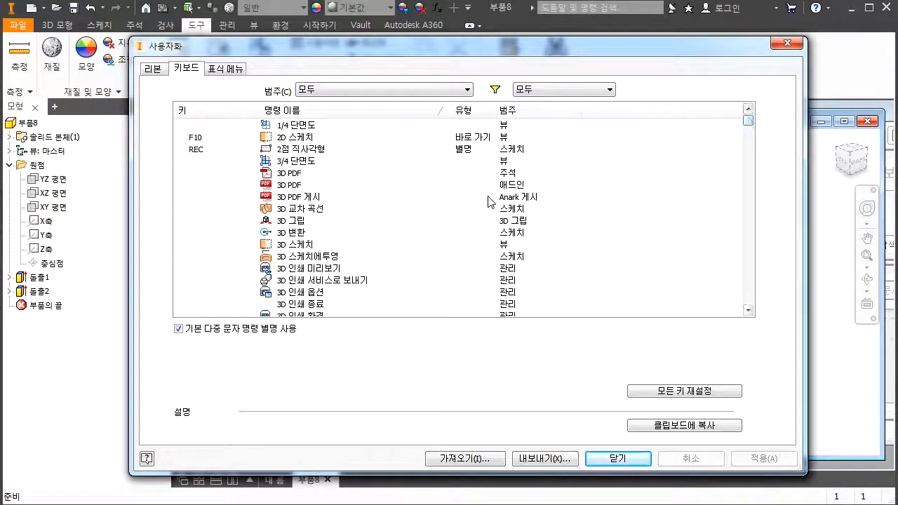
{"action": "left_click", "coordinate": [699, 395]}
{"action": "left_click", "coordinate": [464, 289]}
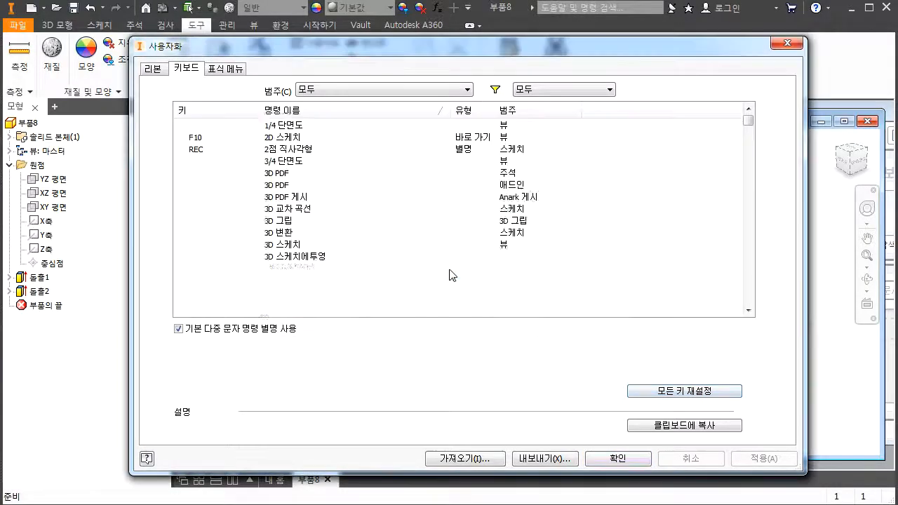
Step: Disable the default multi-character command aliases (기본 다중 문자 명령 별명 사용) and confirm the keyboard customization
{"action": "left_click_drag", "start_coordinate": [748, 125], "coordinate": [726, 151]}
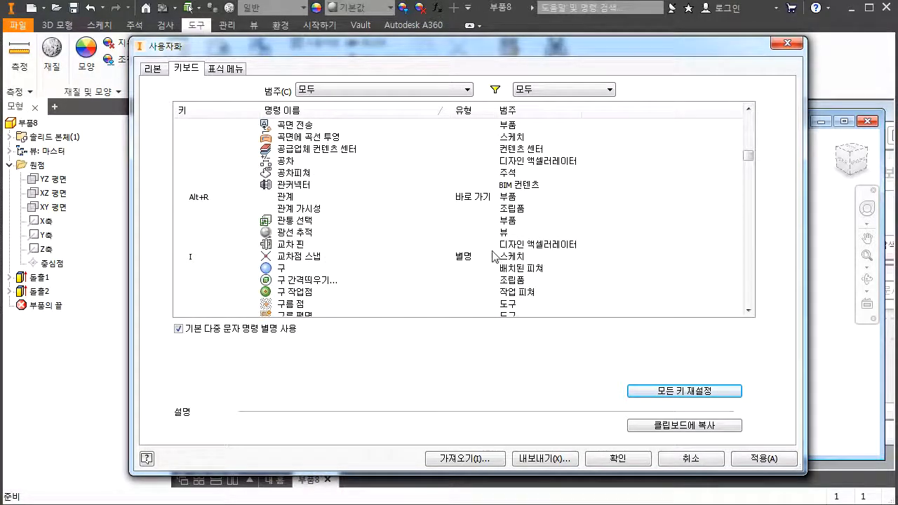
{"action": "left_click_drag", "start_coordinate": [748, 155], "coordinate": [747, 125]}
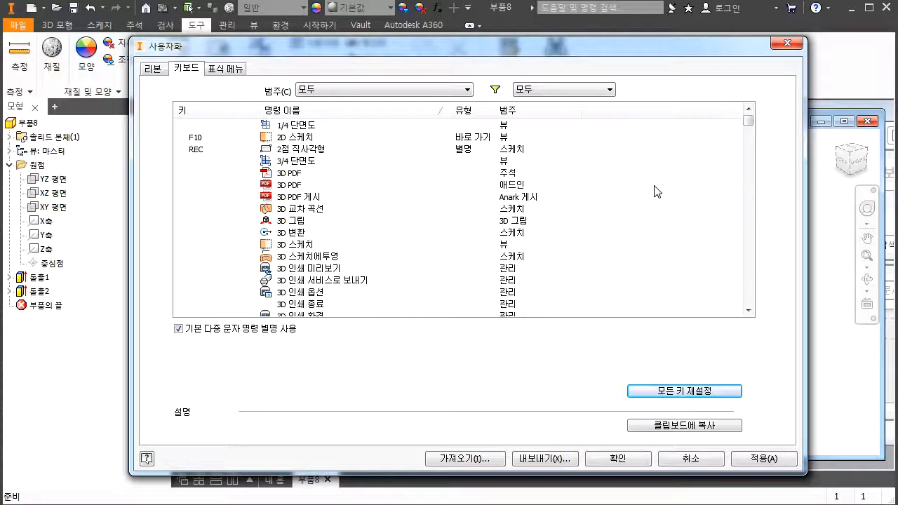
{"action": "left_click", "coordinate": [232, 149]}
{"action": "left_click", "coordinate": [243, 149]}
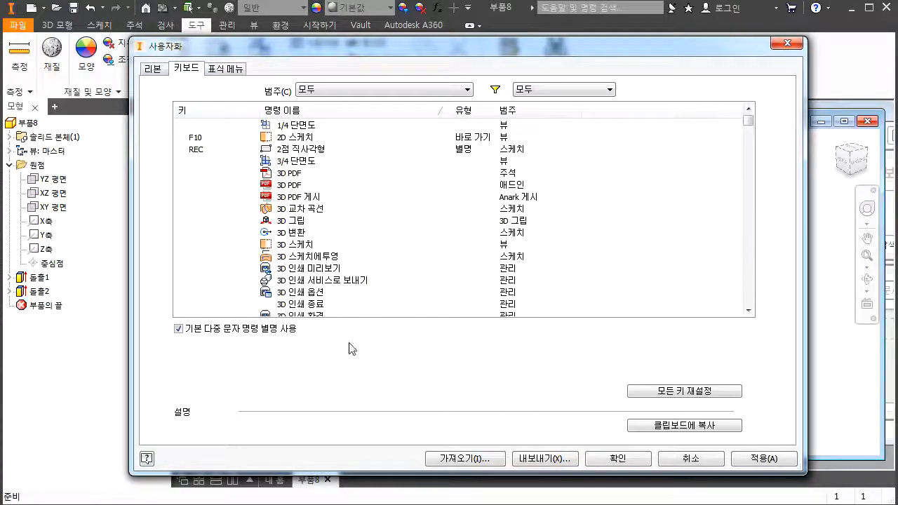
{"action": "left_click", "coordinate": [178, 328]}
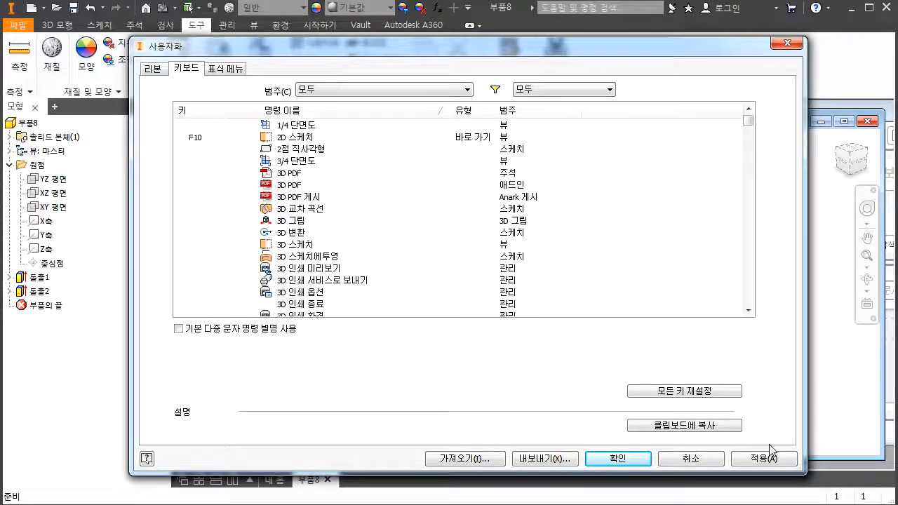
{"action": "left_click", "coordinate": [624, 463]}
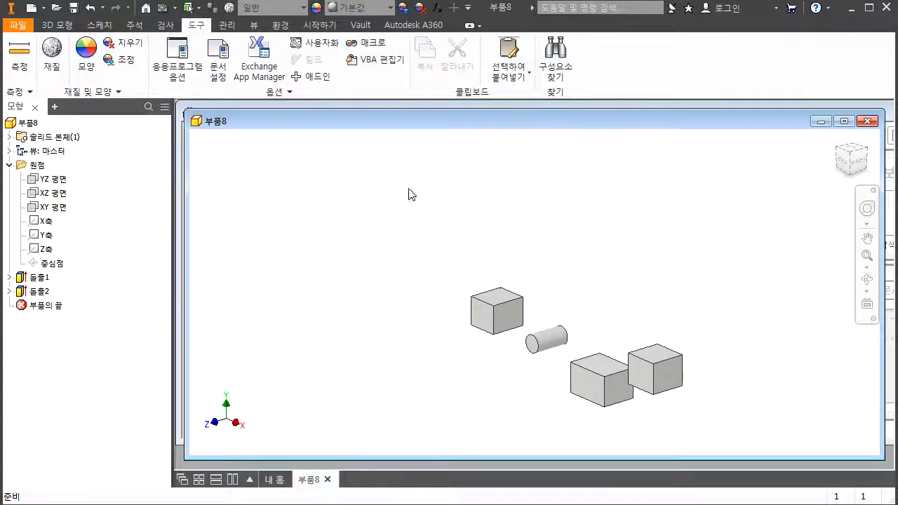
Step: Reopen the keyboard customization to check the two-point rectangle's alias and the multi-character alias option, and close it
{"action": "left_click", "coordinate": [311, 41]}
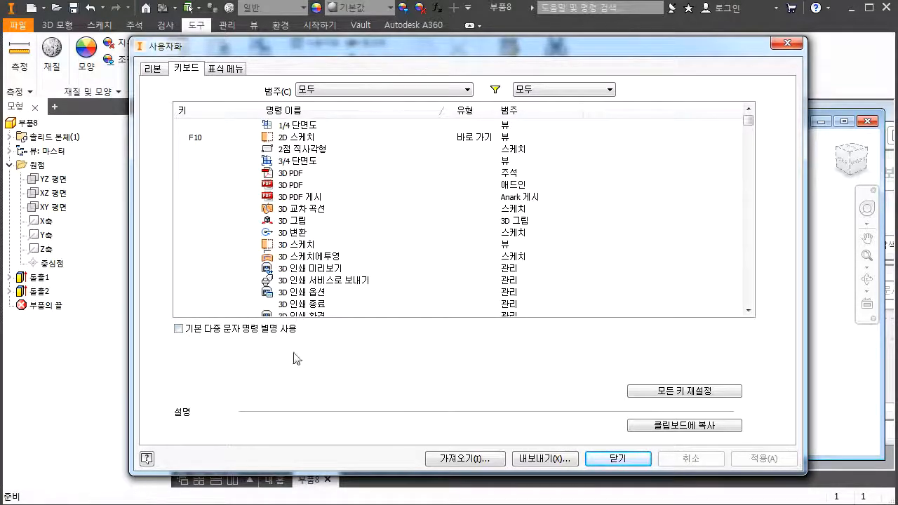
{"action": "left_click_drag", "start_coordinate": [504, 52], "coordinate": [489, 76]}
{"action": "left_click", "coordinate": [767, 73]}
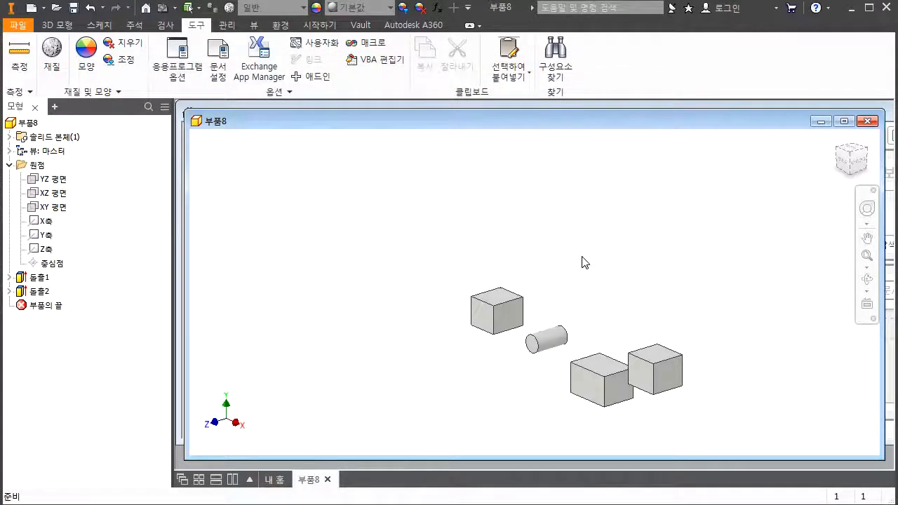